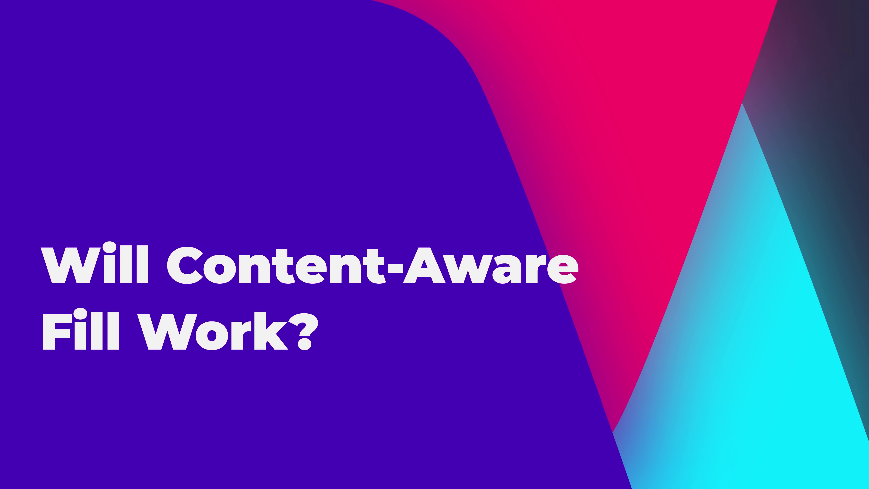
# Step: Outline the horizontal railing and the thick vertical post behind the man with a polygonal lasso selection
pyautogui.click(271, 152)
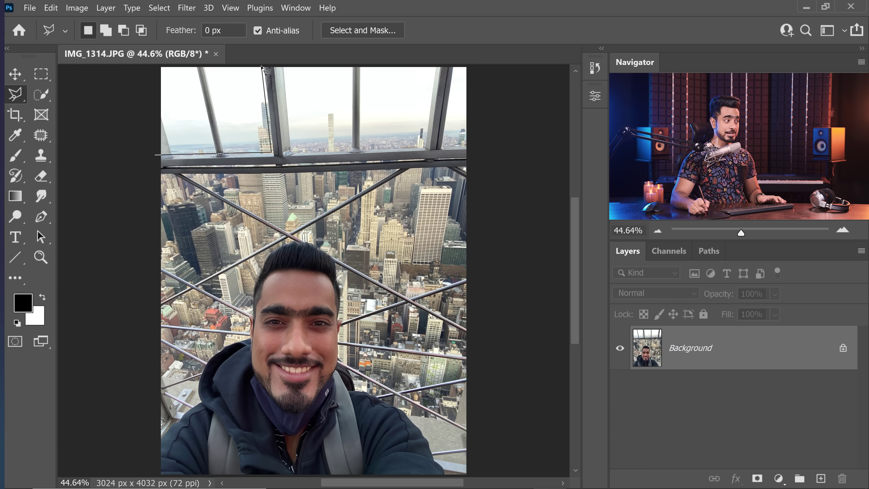
pyautogui.click(261, 66)
pyautogui.click(284, 67)
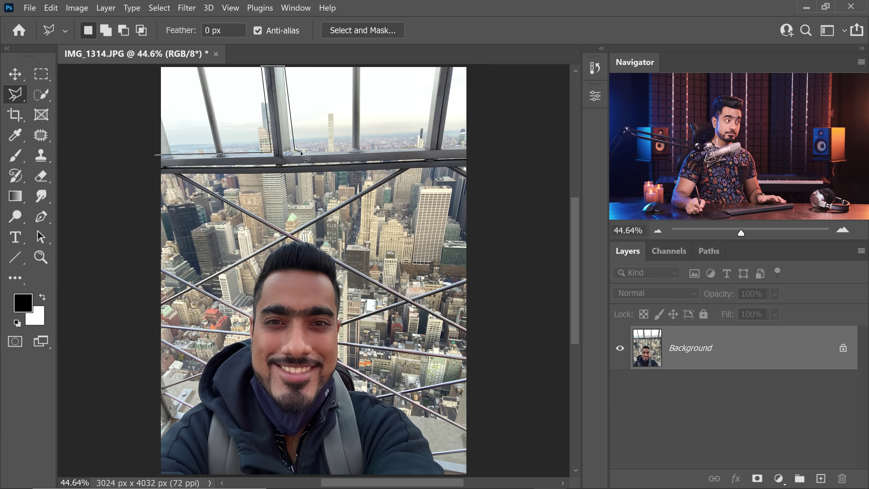
# Step: Apply Content-Aware Fill to the selected railing and post, outputting the result to a new layer
pyautogui.click(57, 14)
pyautogui.click(113, 226)
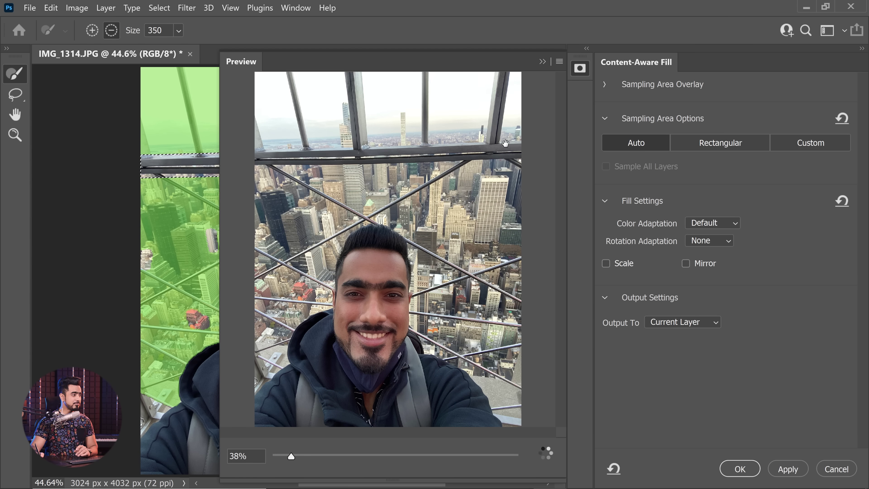
pyautogui.click(682, 322)
pyautogui.click(670, 334)
pyautogui.click(739, 469)
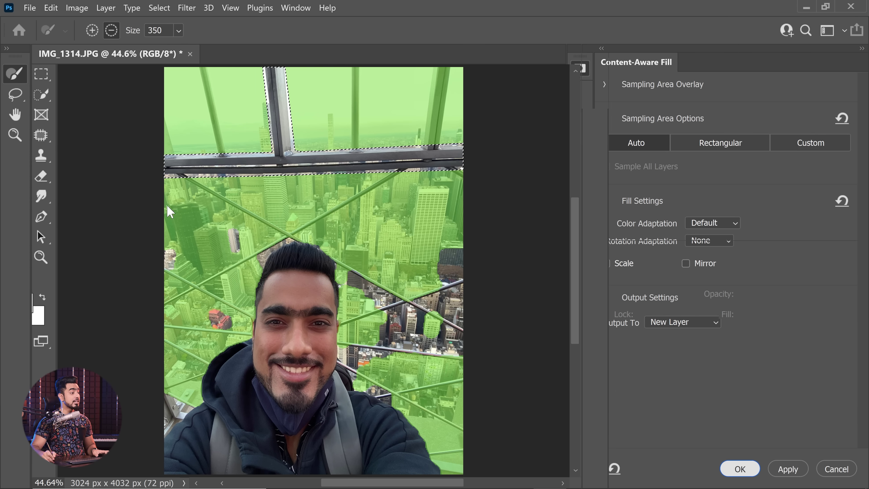
# Step: Examine the filled skyline and buildings up close where the railing and post were
pyautogui.moveTo(275, 153); pyautogui.dragTo(297, 220)
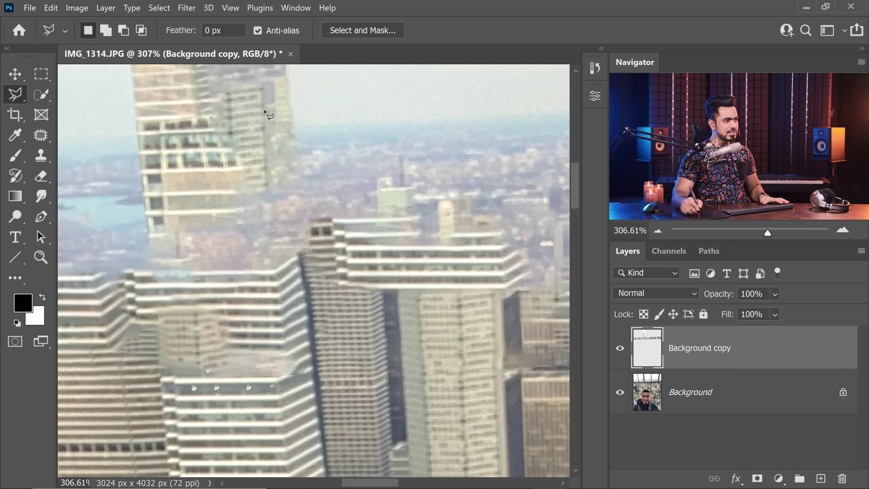
pyautogui.moveTo(314, 207); pyautogui.dragTo(289, 206)
pyautogui.moveTo(317, 207); pyautogui.dragTo(318, 226)
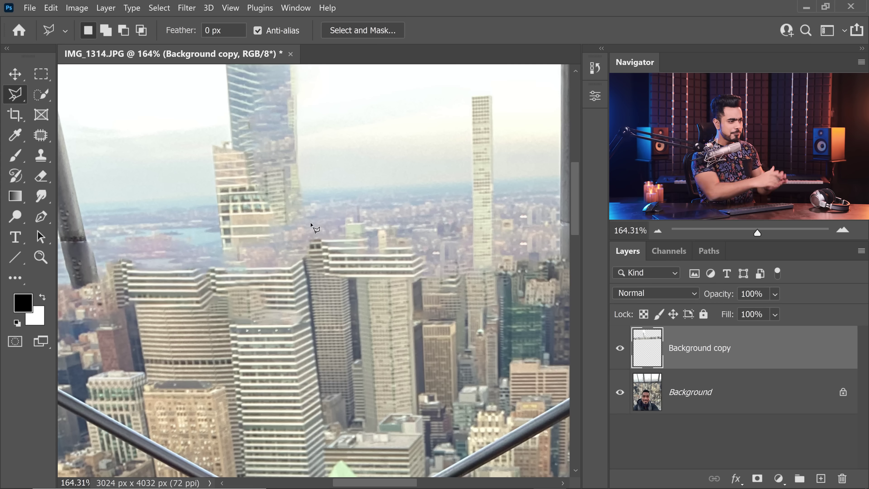
pyautogui.moveTo(402, 237); pyautogui.dragTo(231, 194)
pyautogui.moveTo(396, 194); pyautogui.dragTo(331, 271)
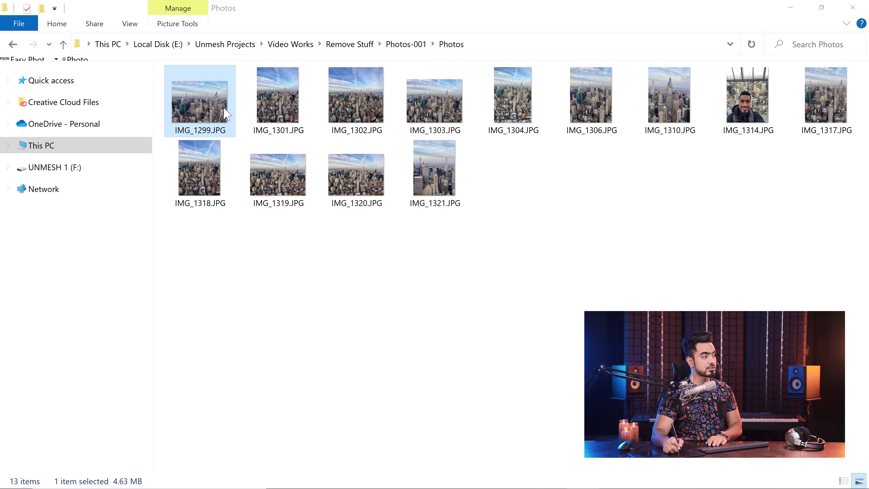
# Step: Browse the skyline pictures in the Photos folder, starting from IMG_1299.JPG, in the Photos viewer
pyautogui.doubleClick(226, 114)
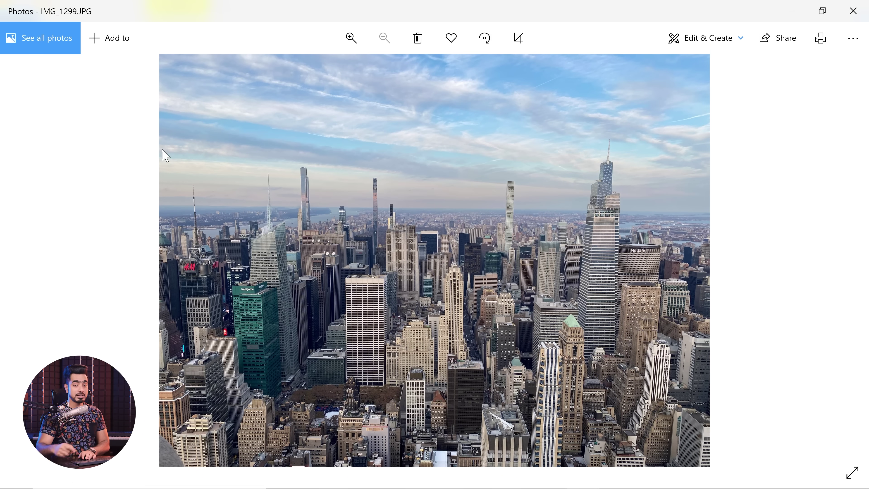
pyautogui.press('Right')
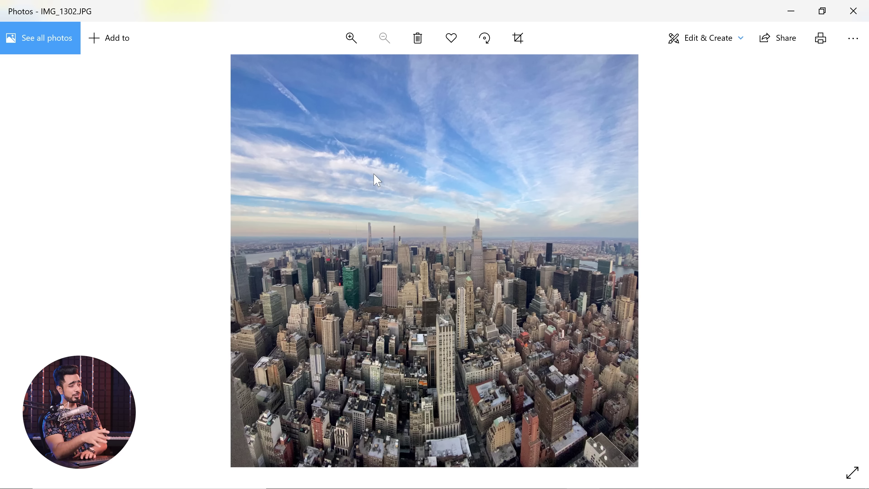
pyautogui.press('Right')
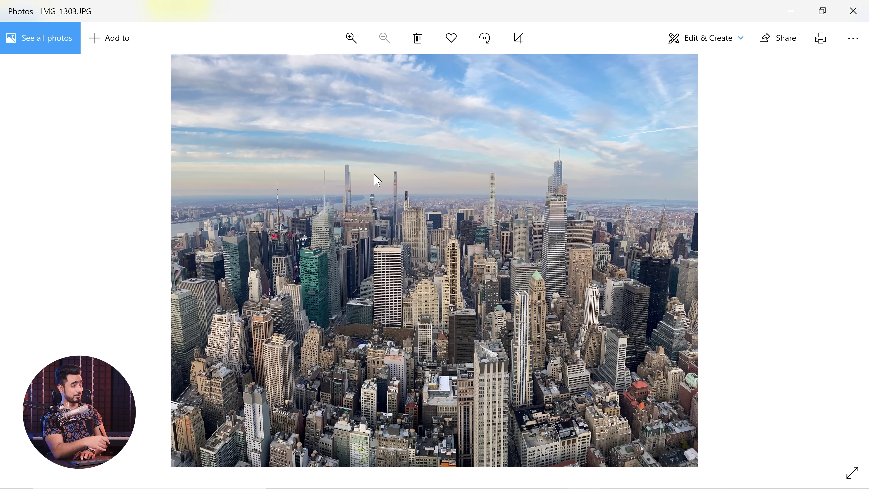
pyautogui.press('Right')
pyautogui.press('Right')
pyautogui.press('Right')
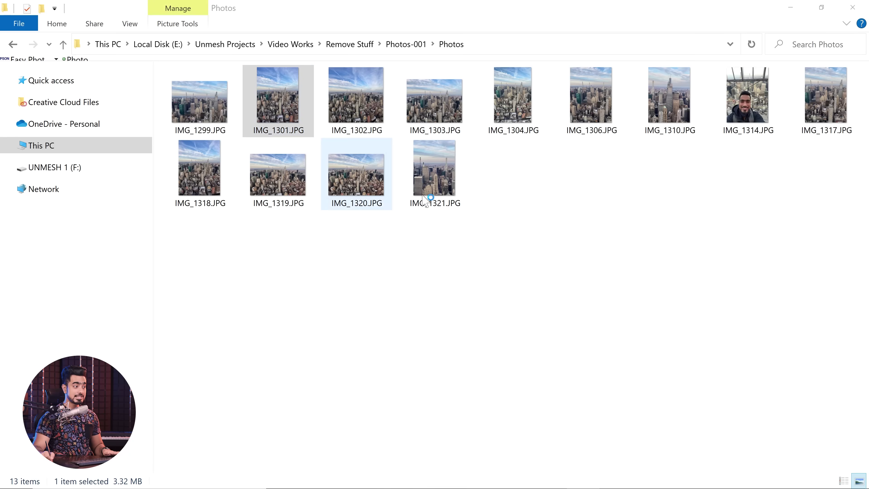
# Step: Open IMG_1301.JPG in Photoshop and paste the entire image into the IMG_1314.JPG document as a new layer
pyautogui.doubleClick(278, 99)
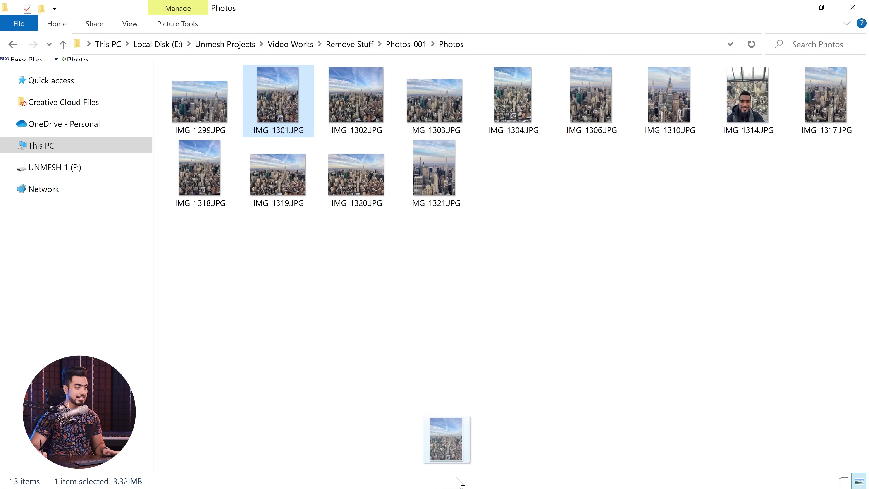
pyautogui.moveTo(459, 482); pyautogui.dragTo(386, 51)
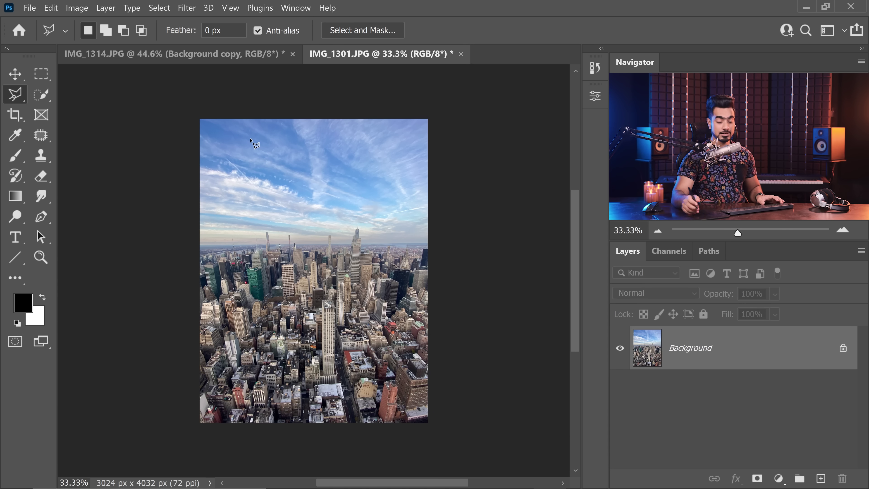
pyautogui.hotkey('ctrl', 'a')
pyautogui.hotkey('ctrl', 'c')
pyautogui.hotkey('ctrl', 'Tab')
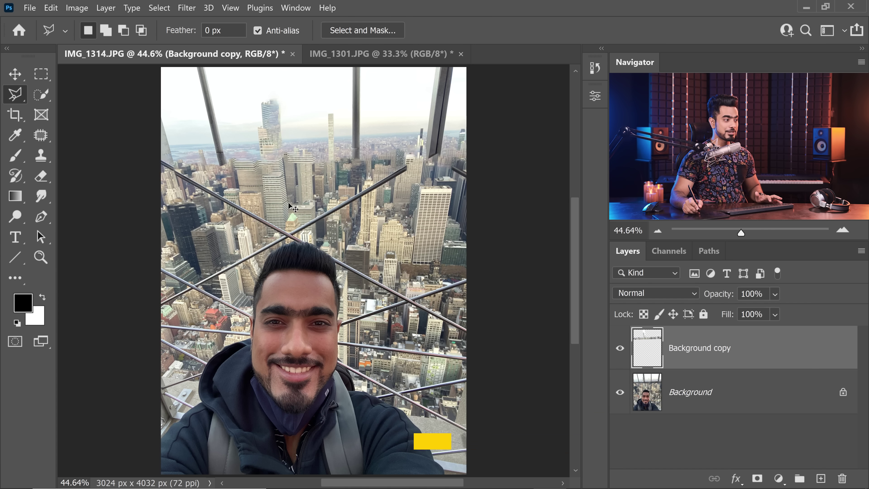
pyautogui.hotkey('ctrl', 'v')
# Step: Delete the Background copy layer and unlock the Background layer
pyautogui.click(787, 402)
pyautogui.moveTo(786, 402); pyautogui.dragTo(842, 479)
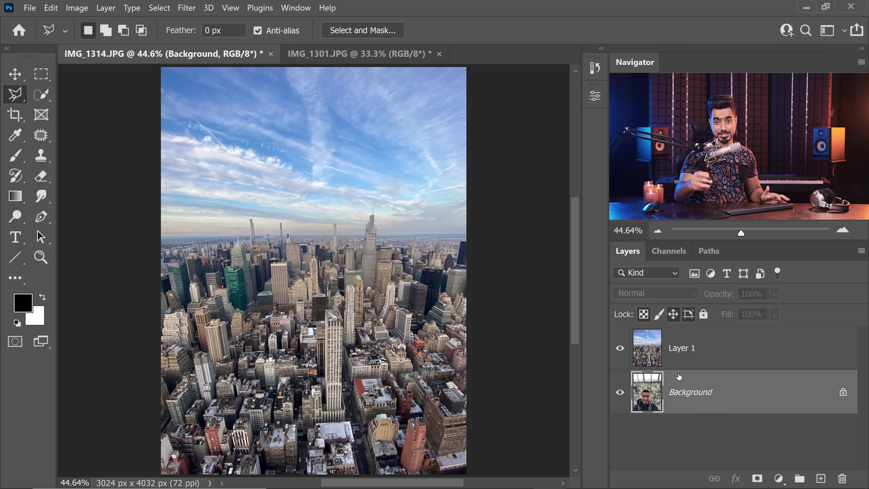
pyautogui.click(702, 348)
pyautogui.click(843, 392)
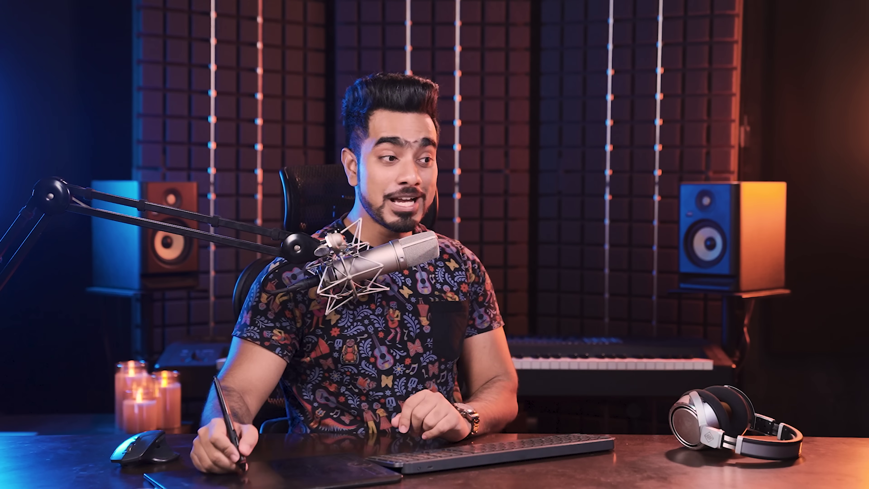
# Step: Compare the pasted skyline on Layer 1 with the selfie by hiding and showing Layer 1
pyautogui.click(696, 354)
pyautogui.click(620, 348)
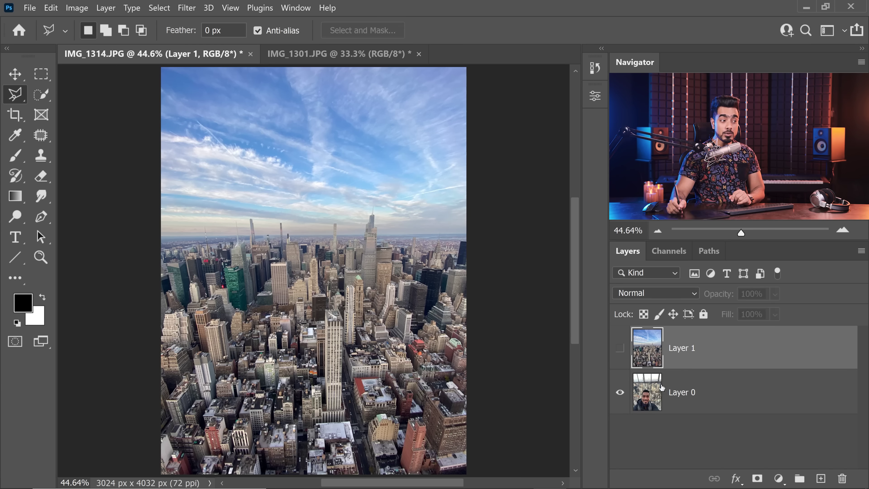
pyautogui.click(695, 406)
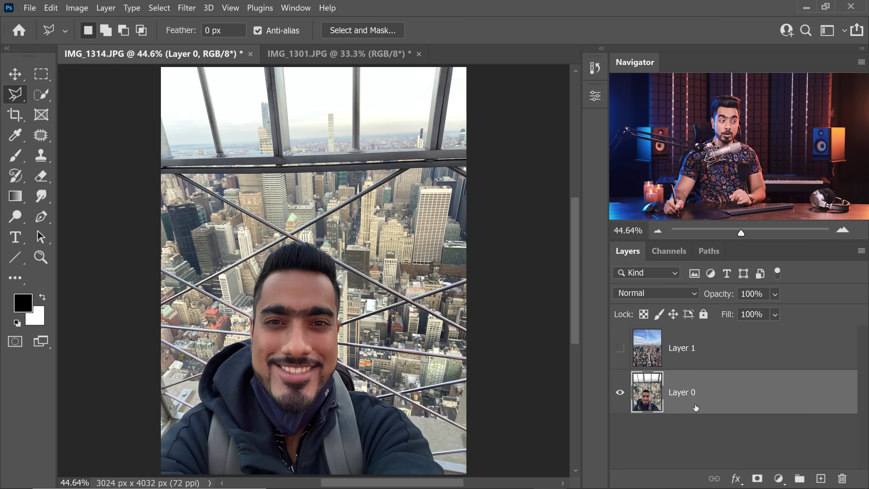
pyautogui.click(671, 353)
pyautogui.click(620, 348)
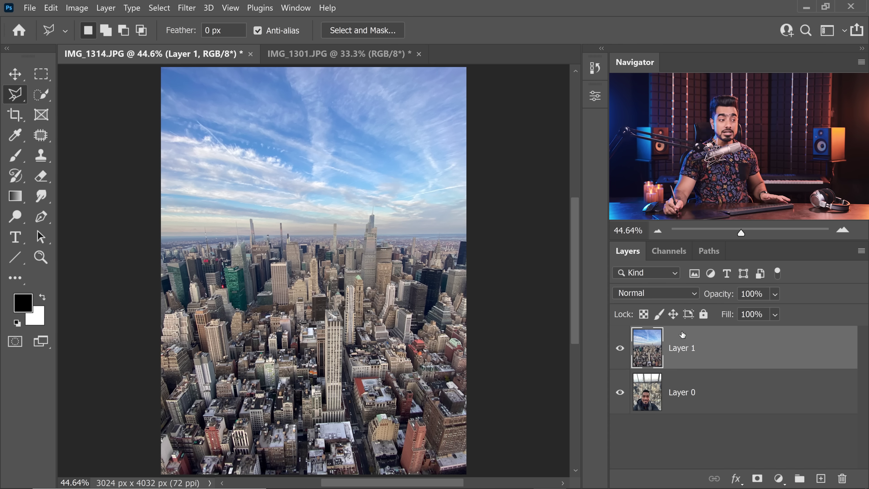
pyautogui.click(620, 348)
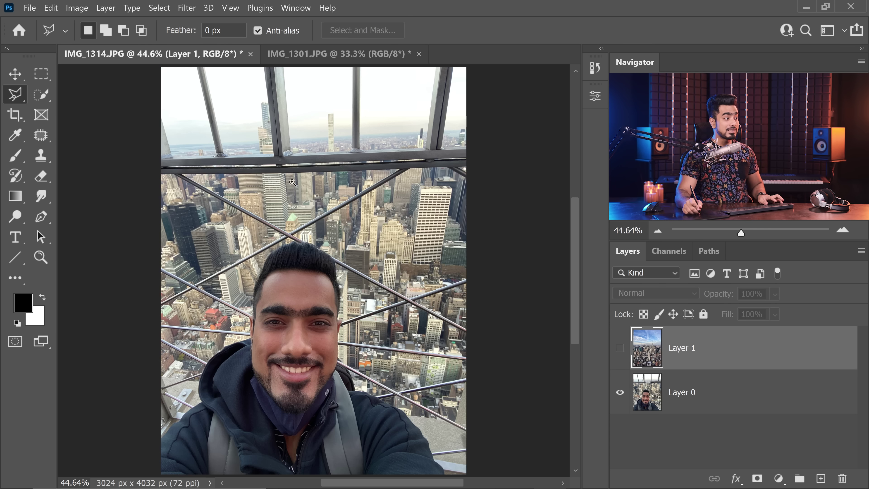
pyautogui.moveTo(293, 182); pyautogui.dragTo(321, 181)
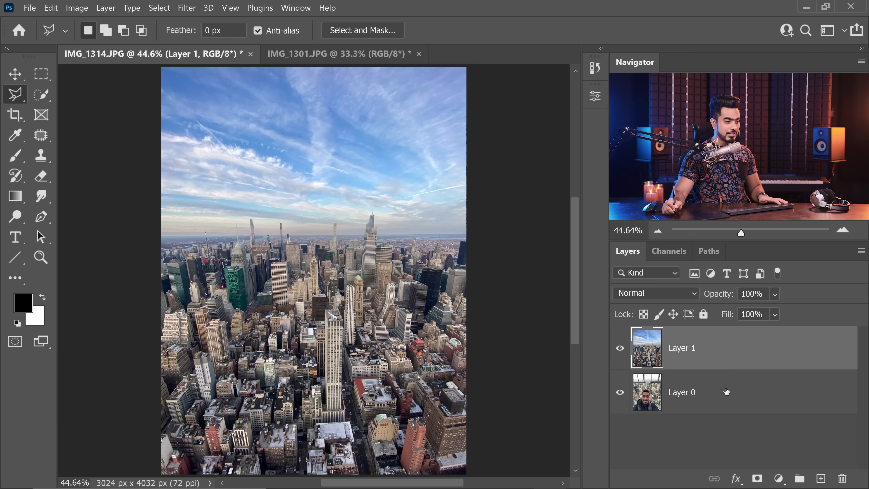
# Step: Try placing Layer 0 above Layer 1, and undo the reordering
pyautogui.moveTo(724, 390); pyautogui.dragTo(722, 343)
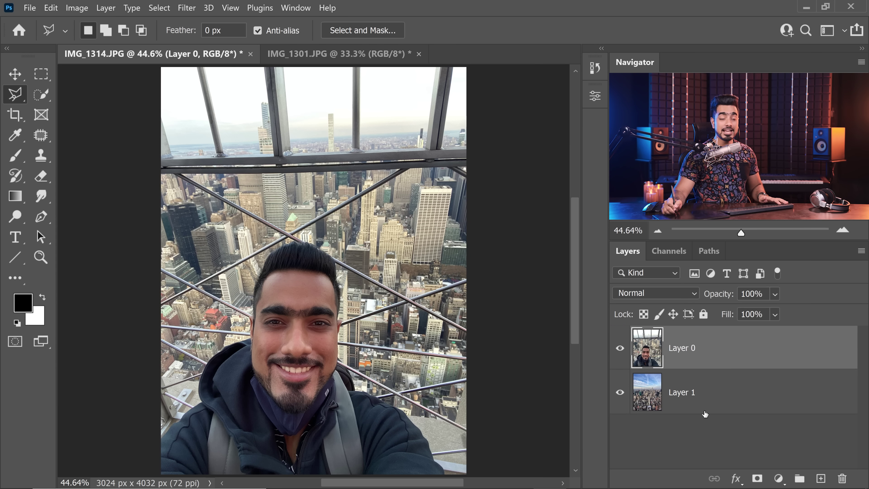
pyautogui.hotkey('ctrl', 'z')
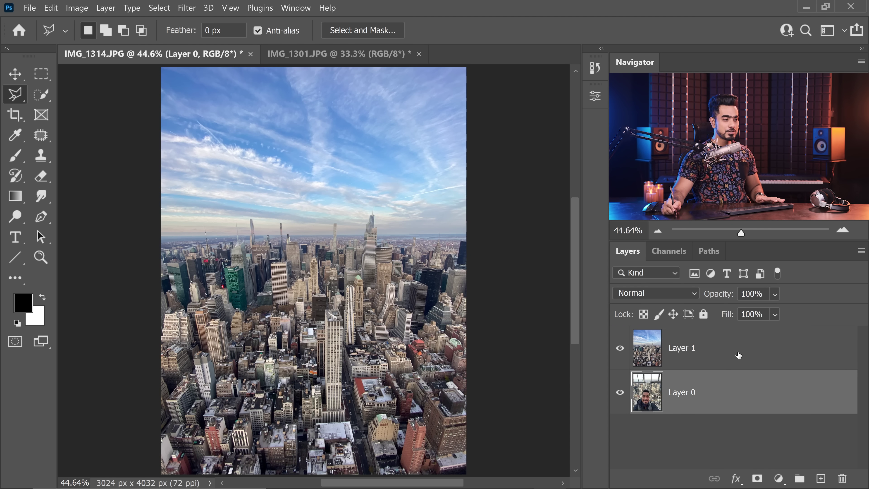
# Step: Try to auto-align Layer 1 and Layer 0 together using the Auto projection
pyautogui.click(747, 357)
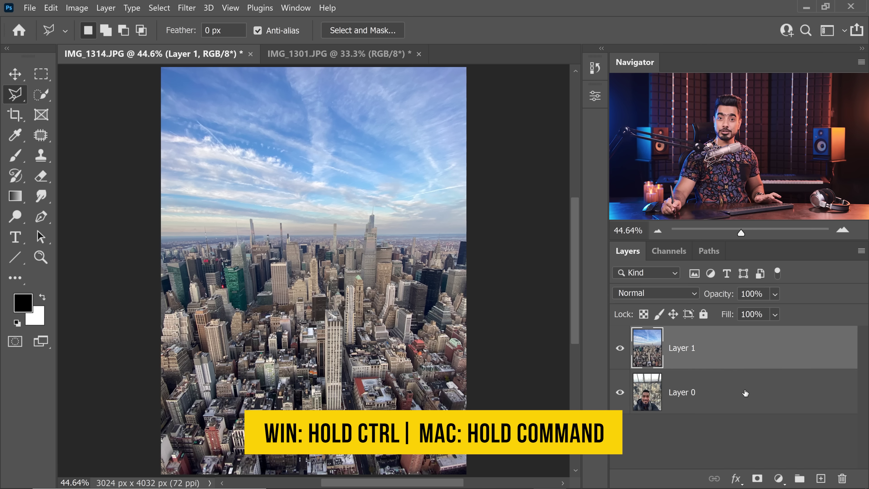
pyautogui.keyDown('ctrl'); pyautogui.click(750, 403); pyautogui.keyUp('ctrl')
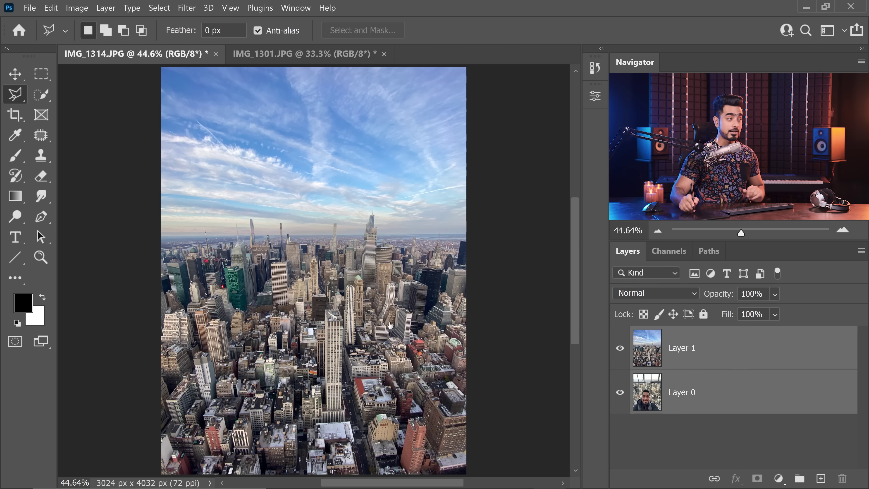
pyautogui.click(51, 8)
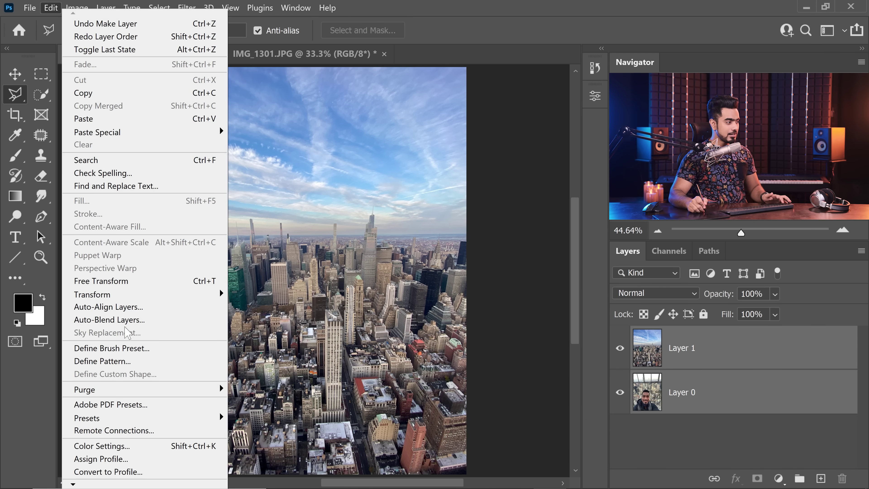
pyautogui.click(130, 318)
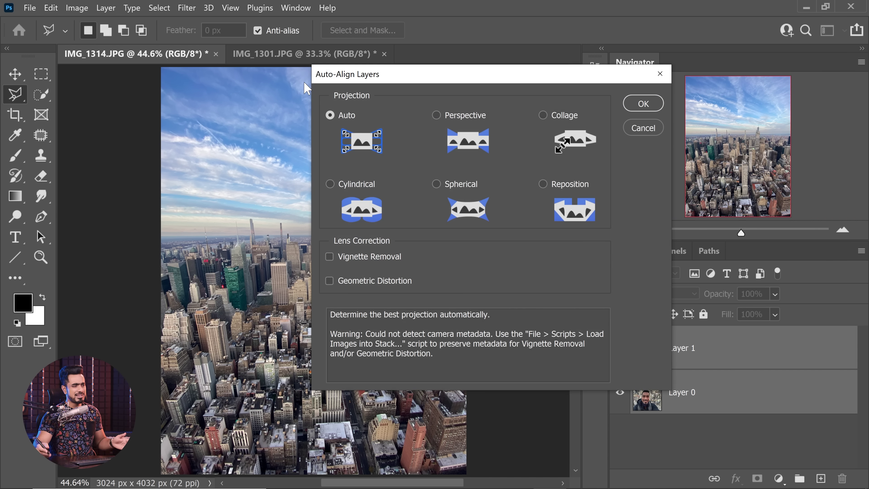
pyautogui.click(646, 102)
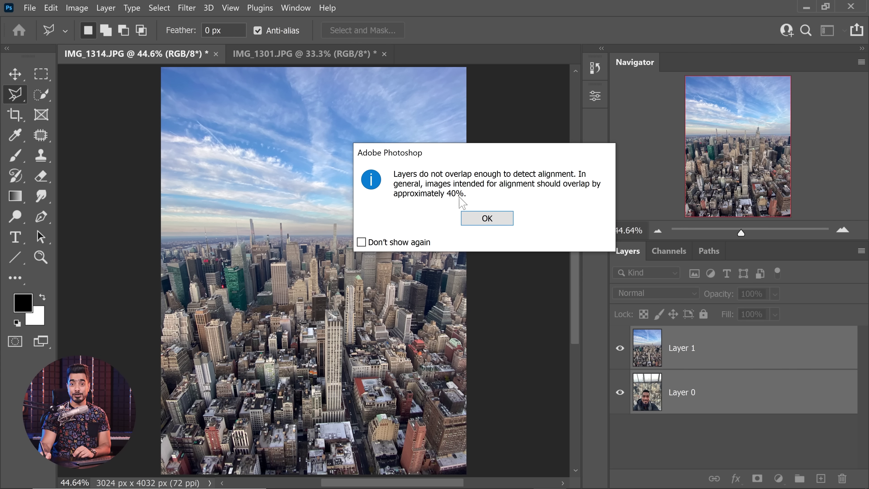
pyautogui.click(486, 219)
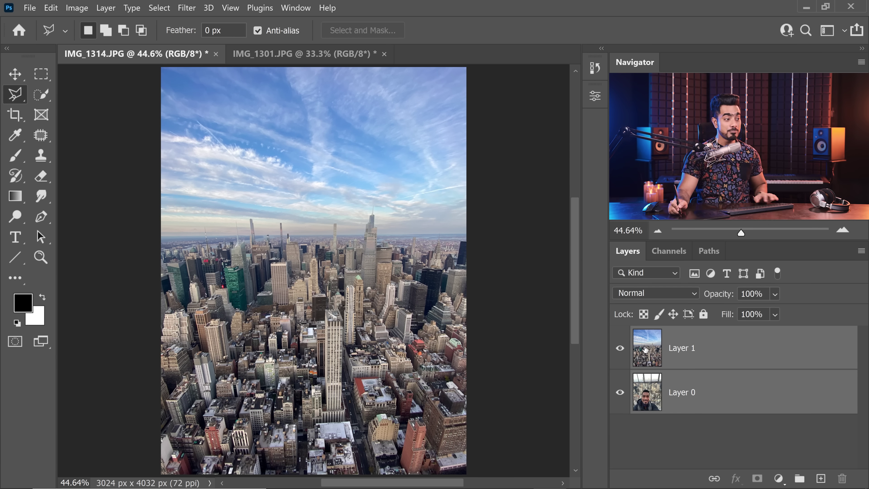
# Step: Compare the matching buildings in Layer 0 and Layer 1 up close, leaving Layer 1 hidden and the whole image in view
pyautogui.click(646, 350)
pyautogui.click(619, 353)
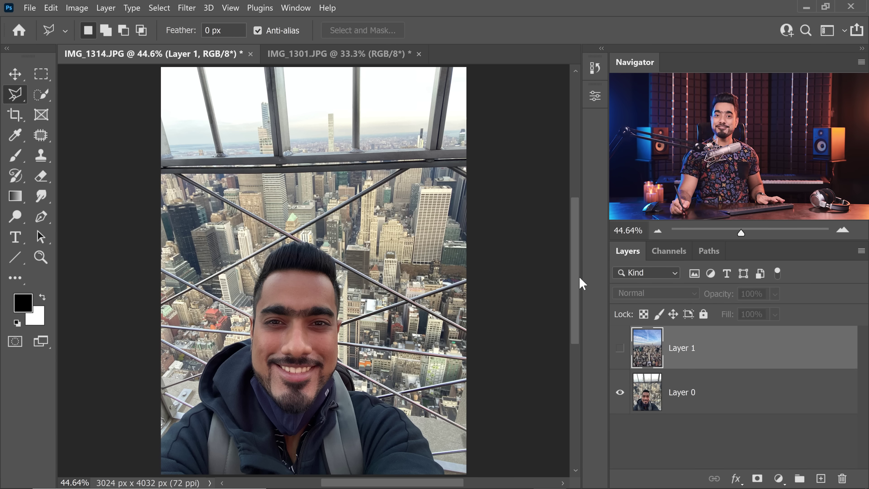
pyautogui.moveTo(283, 145); pyautogui.dragTo(325, 145)
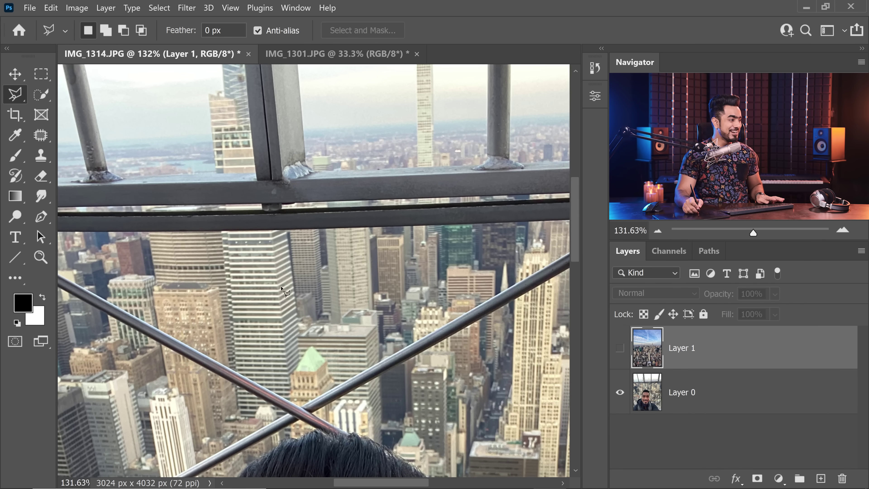
pyautogui.moveTo(292, 288); pyautogui.dragTo(206, 298)
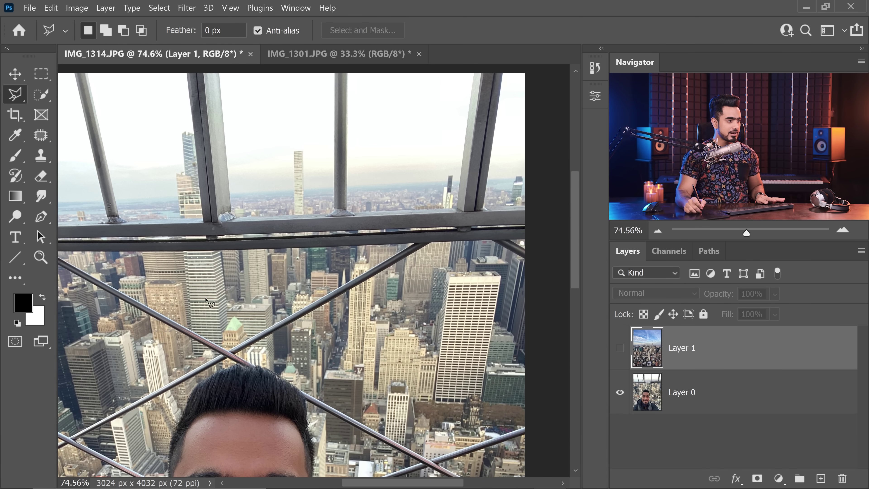
pyautogui.click(619, 349)
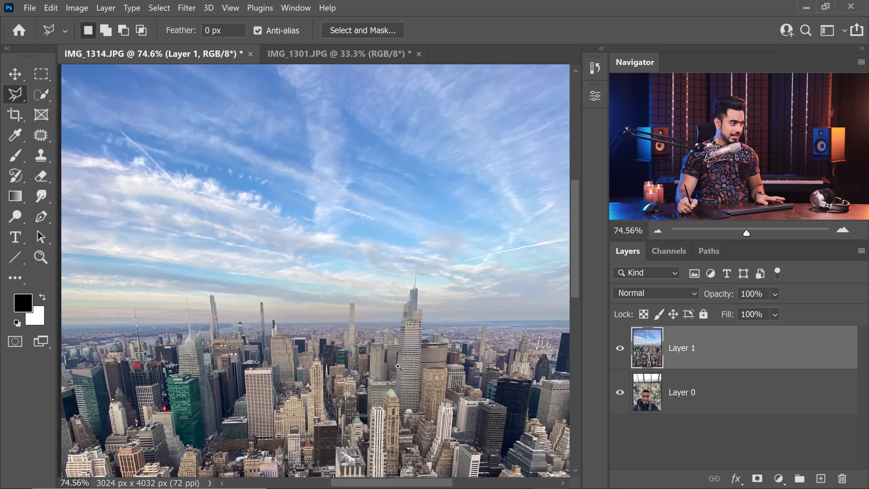
pyautogui.scroll(5, 336, 385)
pyautogui.moveTo(337, 385); pyautogui.dragTo(384, 343)
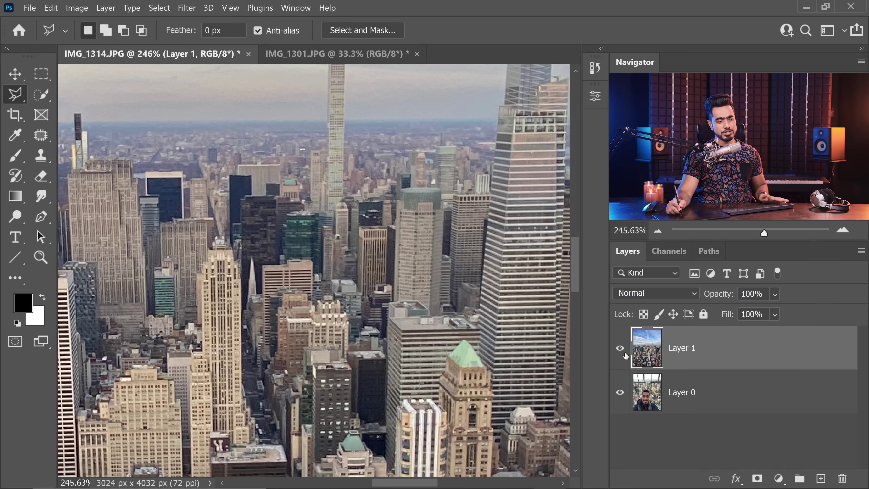
pyautogui.click(620, 348)
pyautogui.hotkey('ctrl', '0')
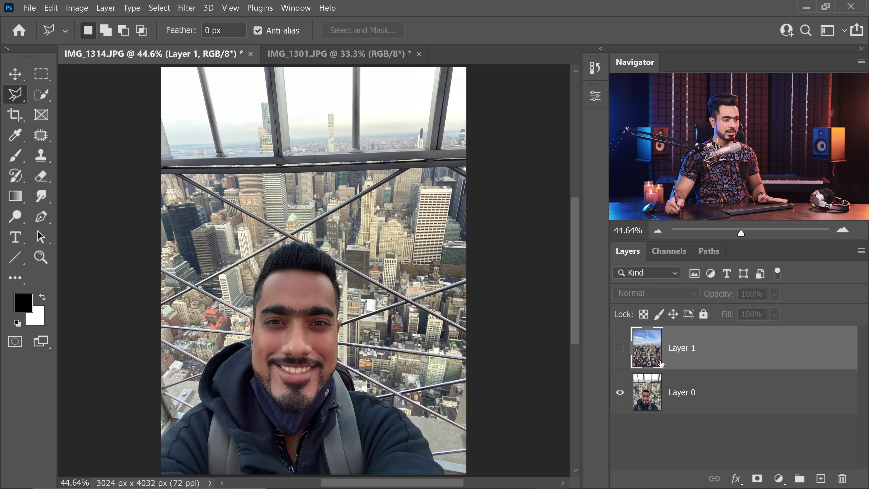
# Step: Show the skyline on Layer 1 again and flip that layer horizontally with Free Transform
pyautogui.click(647, 391)
pyautogui.click(619, 348)
pyautogui.click(691, 358)
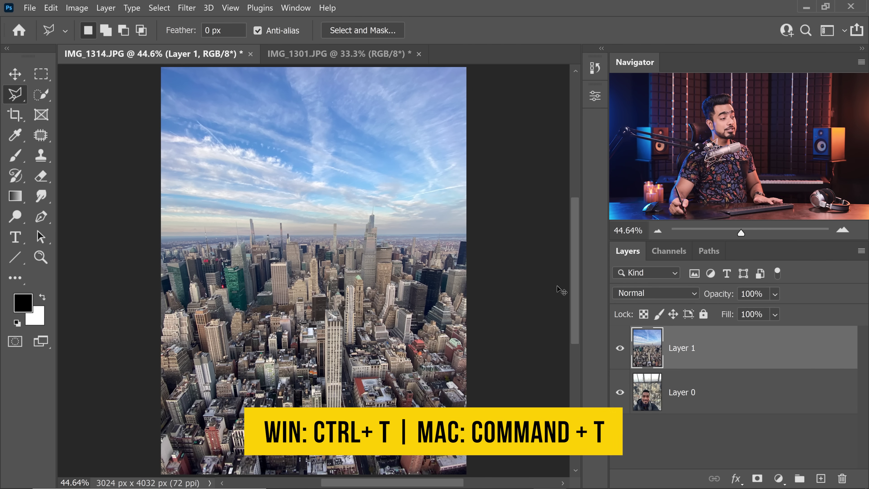
pyautogui.hotkey('ctrl', 't')
pyautogui.rightClick(373, 239)
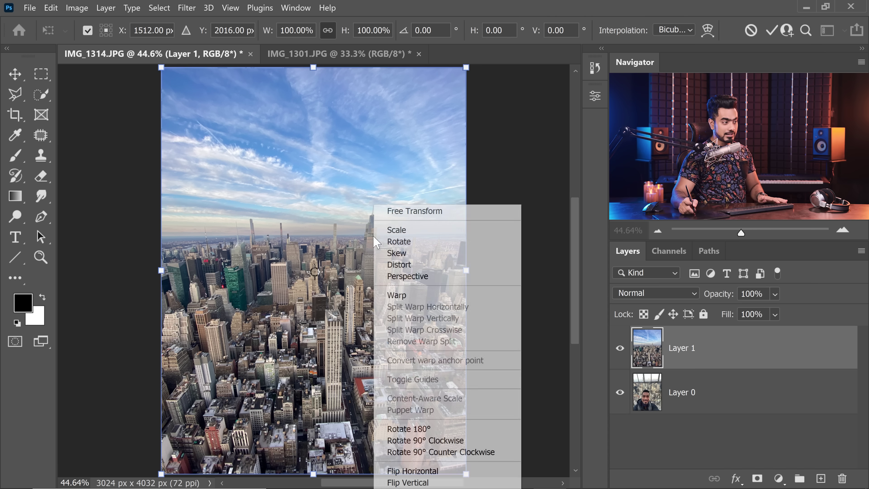
pyautogui.click(424, 472)
pyautogui.press('Return')
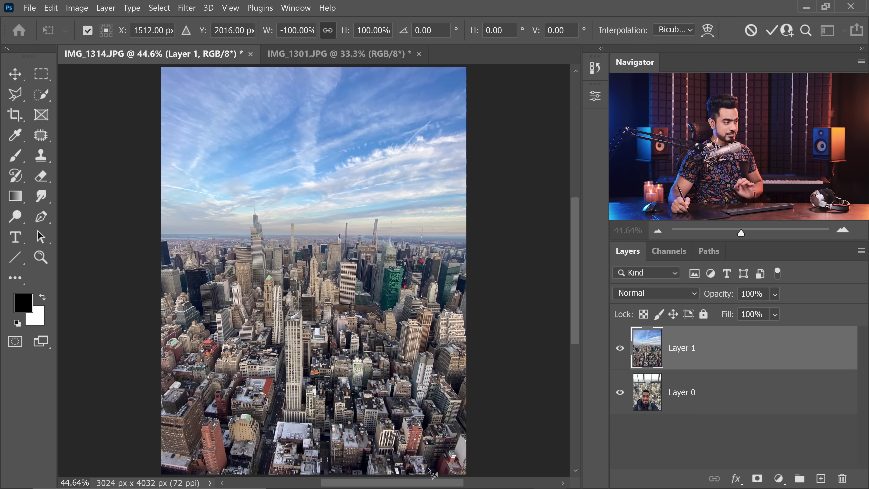
pyautogui.press('l')
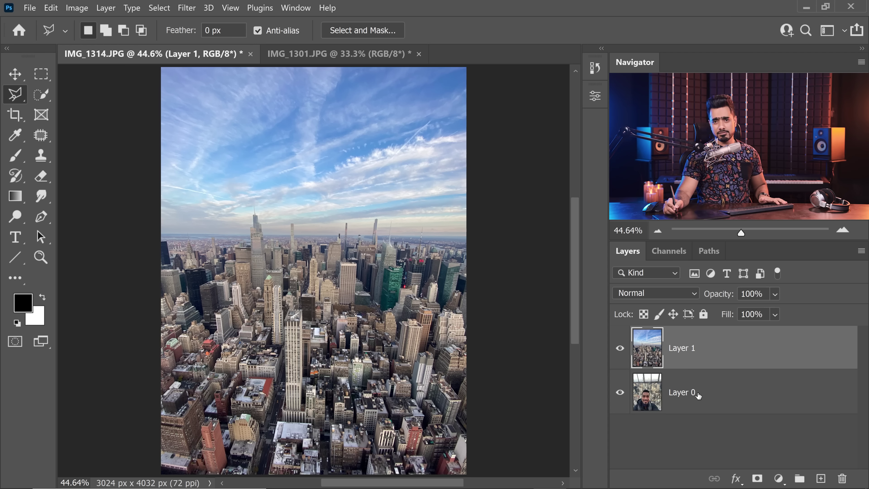
# Step: Auto-align Layer 1 and Layer 0 together using the Auto projection, with the skyline mirrored
pyautogui.keyDown('shift'); pyautogui.click(768, 401); pyautogui.keyUp('shift')
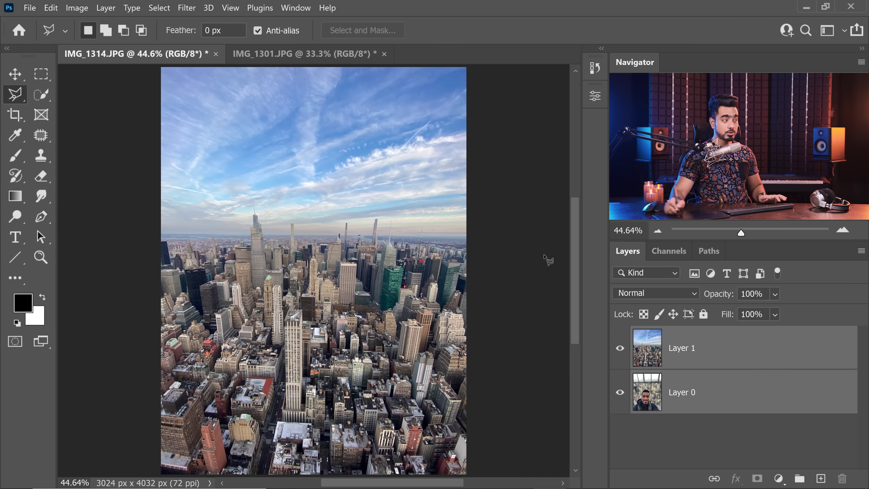
pyautogui.click(50, 7)
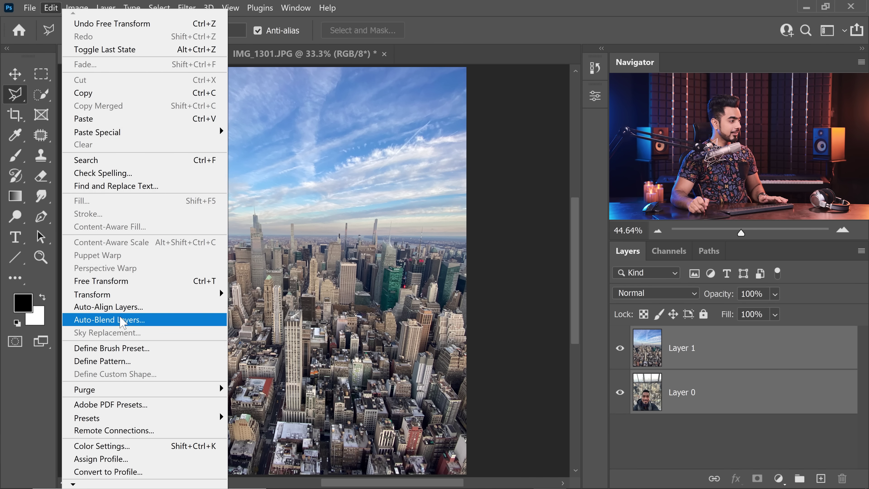
pyautogui.click(128, 308)
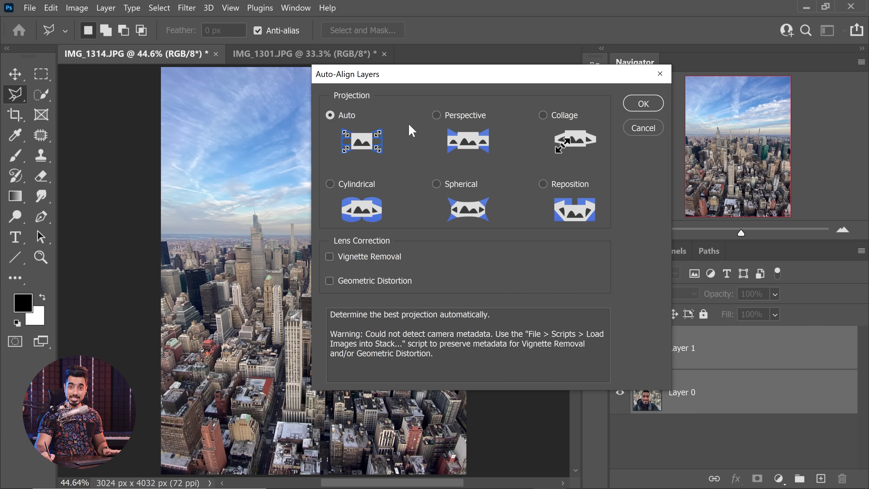
pyautogui.click(643, 103)
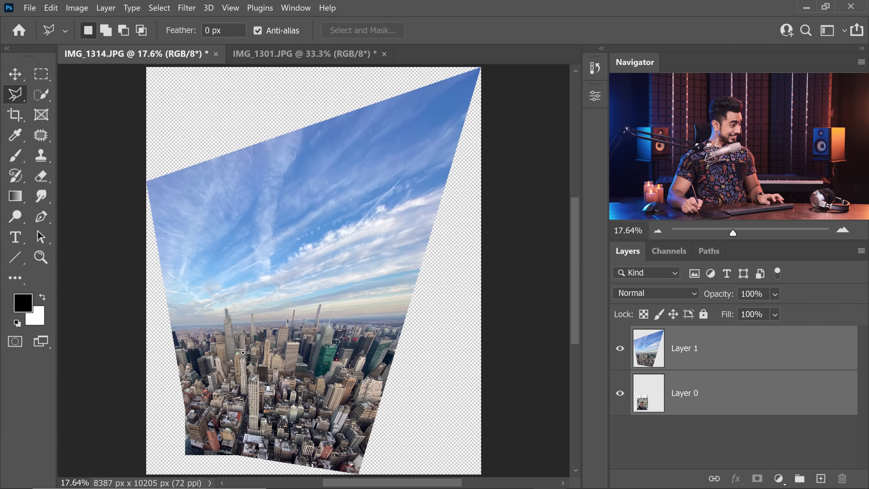
# Step: Compare the aligned buildings in Layer 1 and Layer 0 up close, and examine how far the skyline's lower-left edge covers the selfie
pyautogui.moveTo(243, 352); pyautogui.dragTo(270, 354)
pyautogui.moveTo(270, 355); pyautogui.dragTo(310, 245)
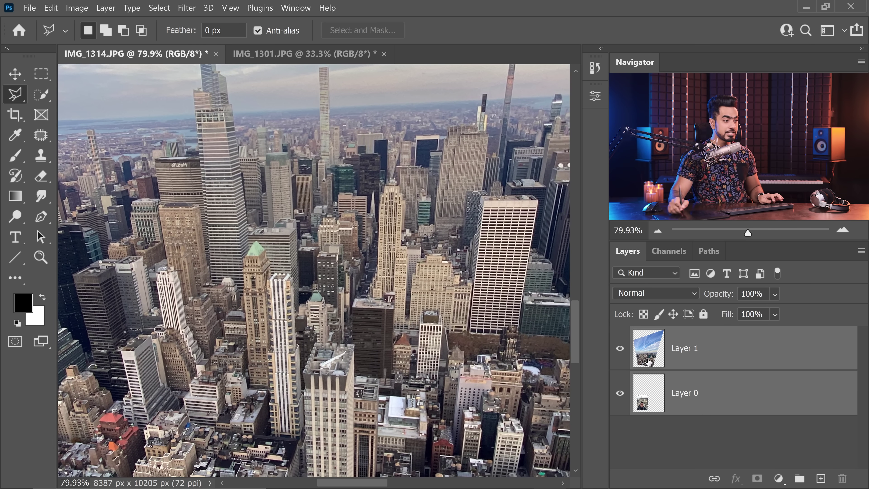
pyautogui.click(619, 350)
pyautogui.keyDown('ctrl'); pyautogui.click(336, 278); pyautogui.keyUp('ctrl')
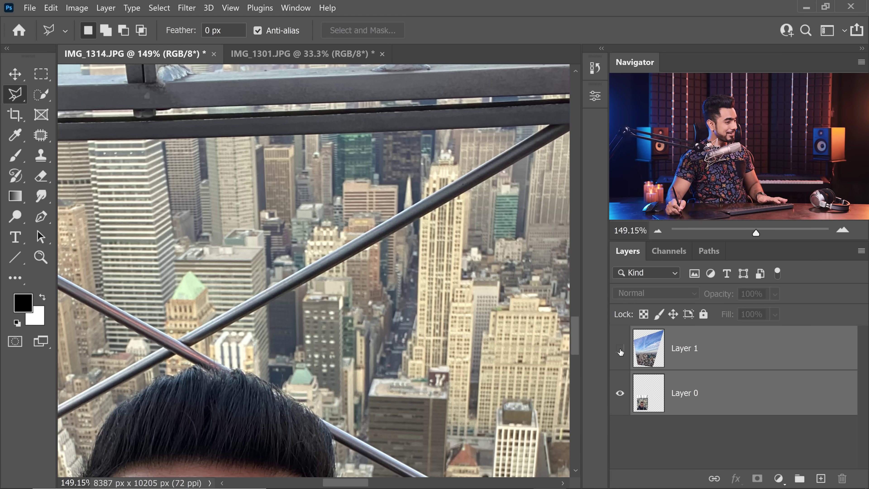
pyautogui.click(620, 349)
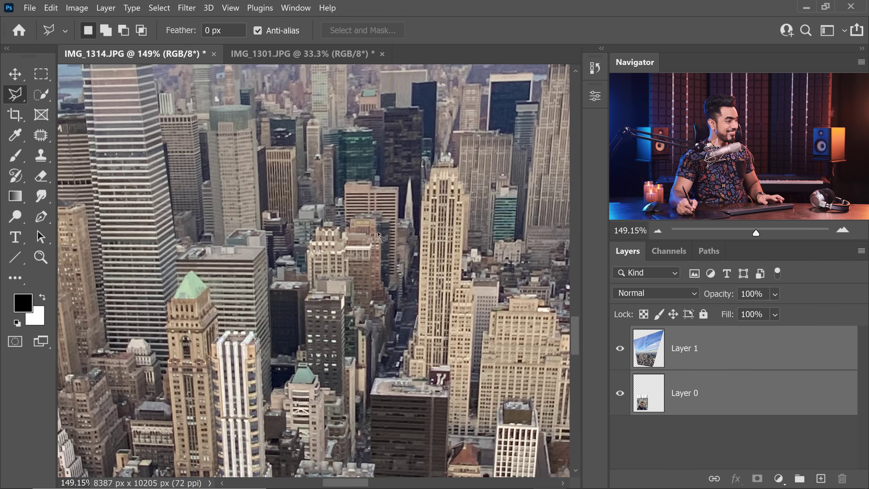
pyautogui.scroll(-2, 382, 237)
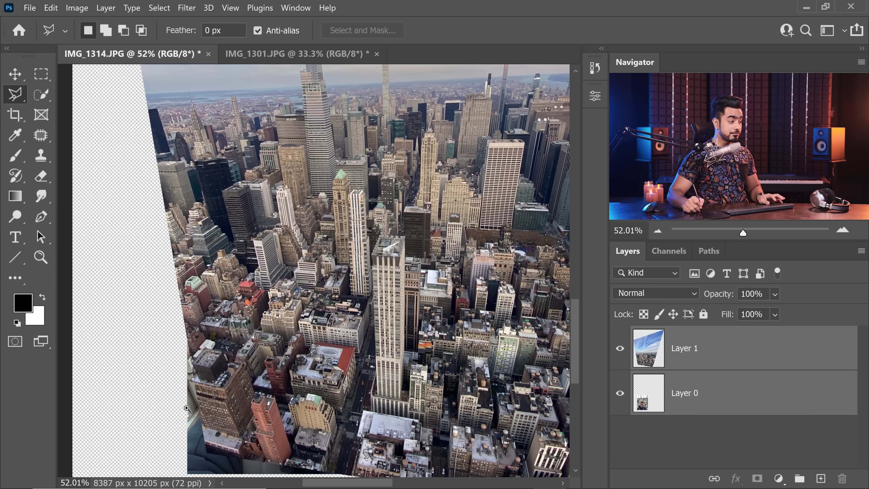
pyautogui.scroll(5, 192, 425)
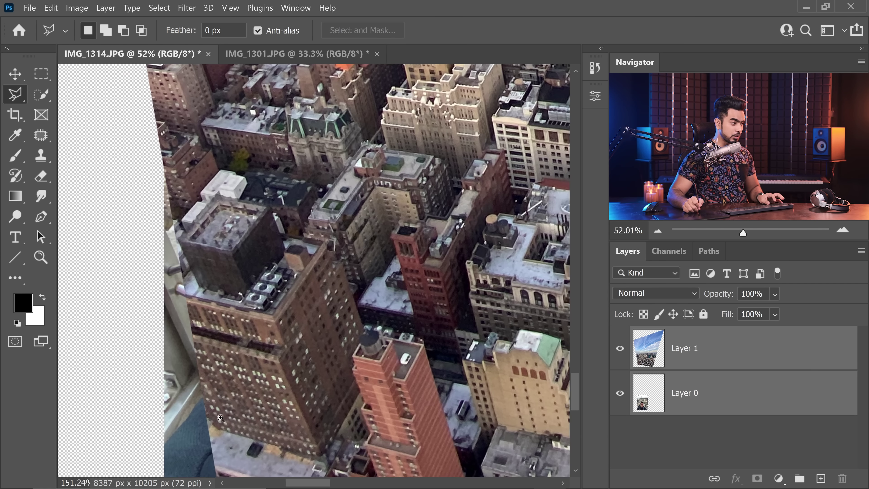
pyautogui.scroll(-3, 262, 292)
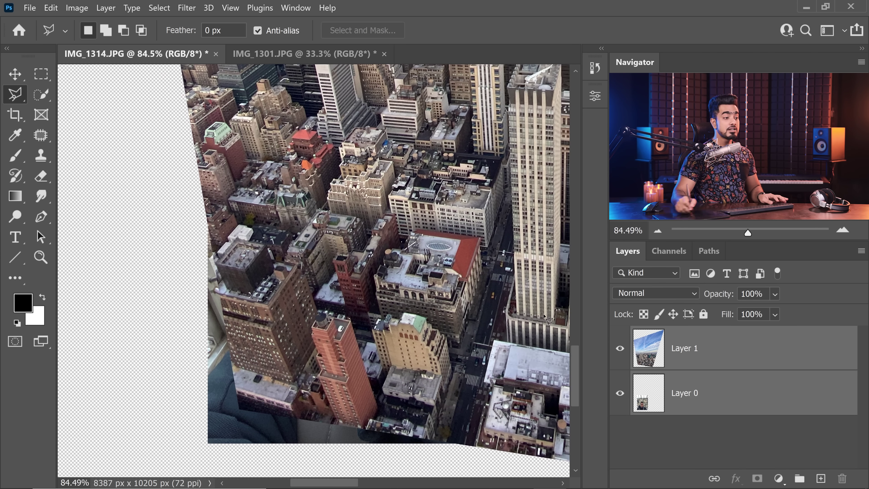
# Step: Hide Layer 1 with a black layer mask, try a hard white brush stroke over the railings left of the man, and undo it
pyautogui.click(749, 363)
pyautogui.keyDown('alt'); pyautogui.click(758, 479); pyautogui.keyUp('alt')
pyautogui.click(16, 155)
pyautogui.moveTo(284, 171)
pyautogui.mouseDown()
pyautogui.moveTo(308, 175)
pyautogui.moveTo(271, 169)
pyautogui.mouseUp()
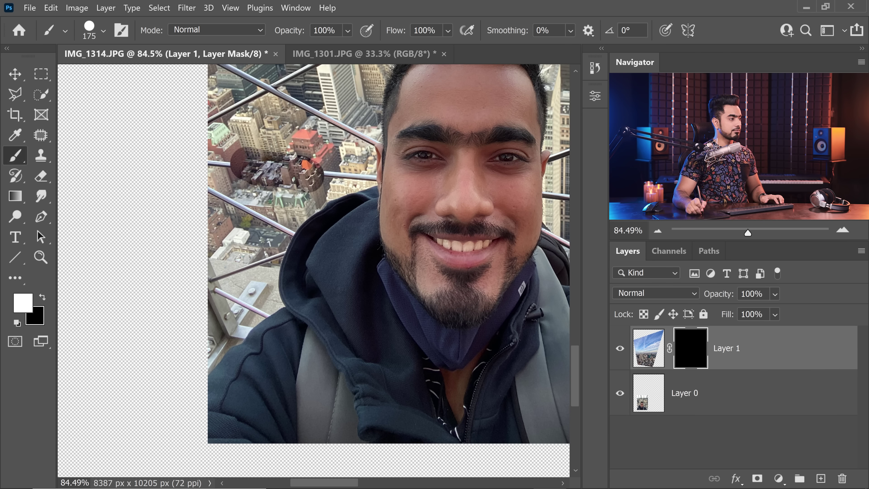
pyautogui.hotkey('ctrl', 'z')
# Step: Soften the 175 px brush and paint white on Layer 1's mask to reveal the skyline over the railings left of the man
pyautogui.click(103, 31)
pyautogui.moveTo(296, 233); pyautogui.dragTo(291, 178)
pyautogui.click(246, 212)
pyautogui.moveTo(362, 176)
pyautogui.mouseDown()
pyautogui.moveTo(194, 151)
pyautogui.moveTo(275, 155)
pyautogui.mouseUp()
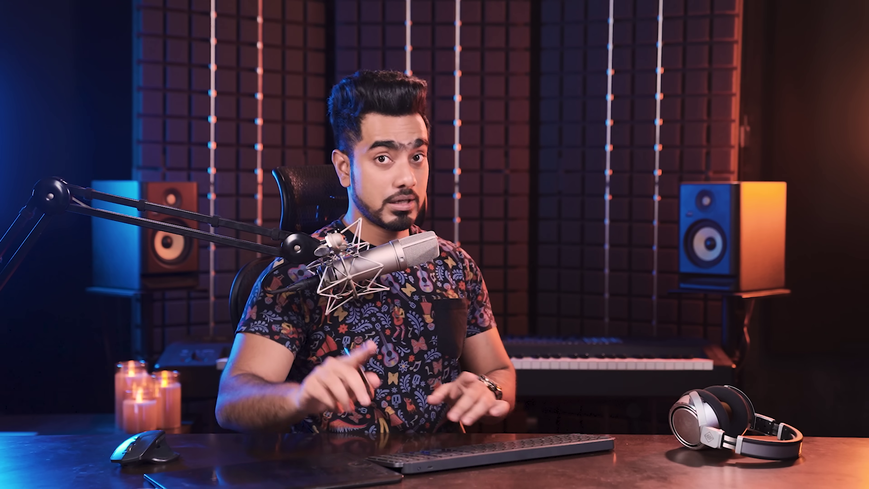
pyautogui.moveTo(232, 261)
pyautogui.mouseDown()
pyautogui.moveTo(245, 294)
pyautogui.moveTo(261, 275)
pyautogui.mouseUp()
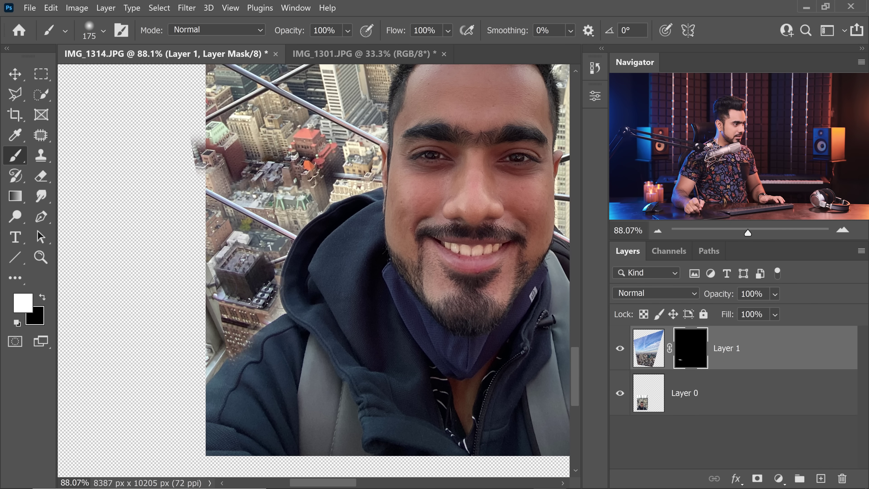
pyautogui.moveTo(209, 251)
pyautogui.mouseDown()
pyautogui.moveTo(199, 201)
pyautogui.moveTo(204, 224)
pyautogui.mouseUp()
pyautogui.moveTo(218, 287)
pyautogui.mouseDown()
pyautogui.moveTo(241, 284)
pyautogui.moveTo(277, 185)
pyautogui.mouseUp()
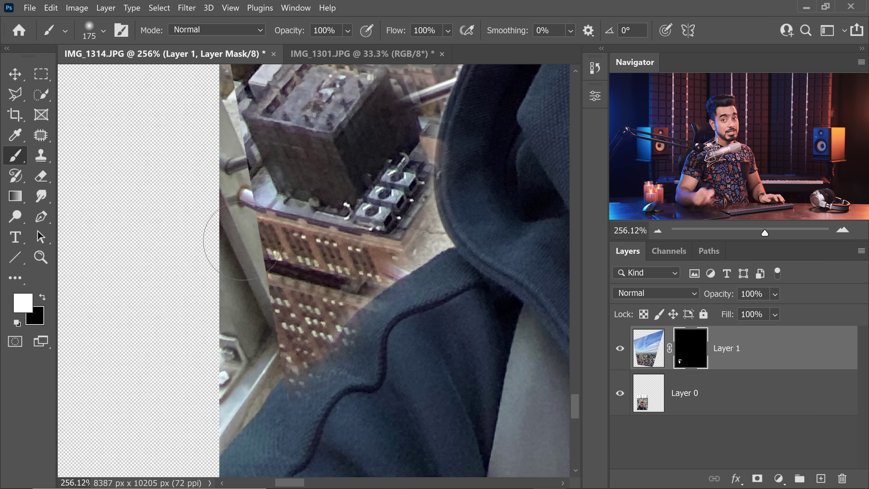
# Step: Delete the layer mask from Layer 1 without applying it
pyautogui.hotkey('ctrl', '0')
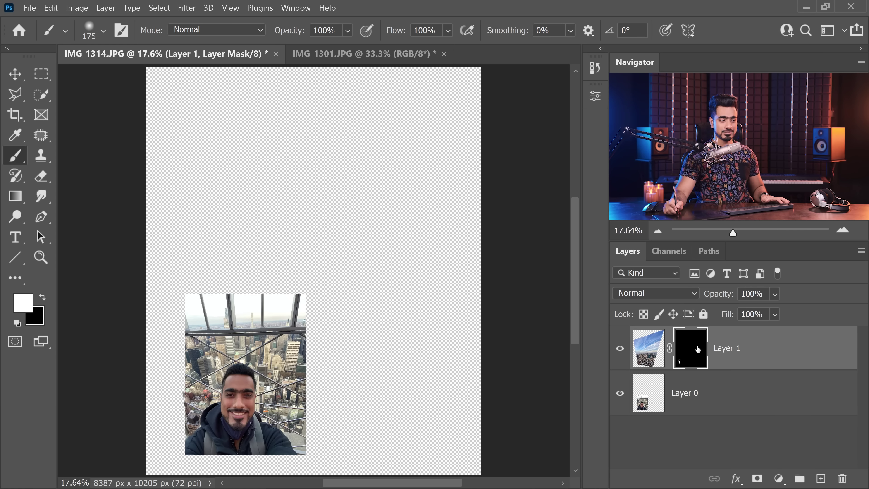
pyautogui.moveTo(691, 356); pyautogui.dragTo(838, 477)
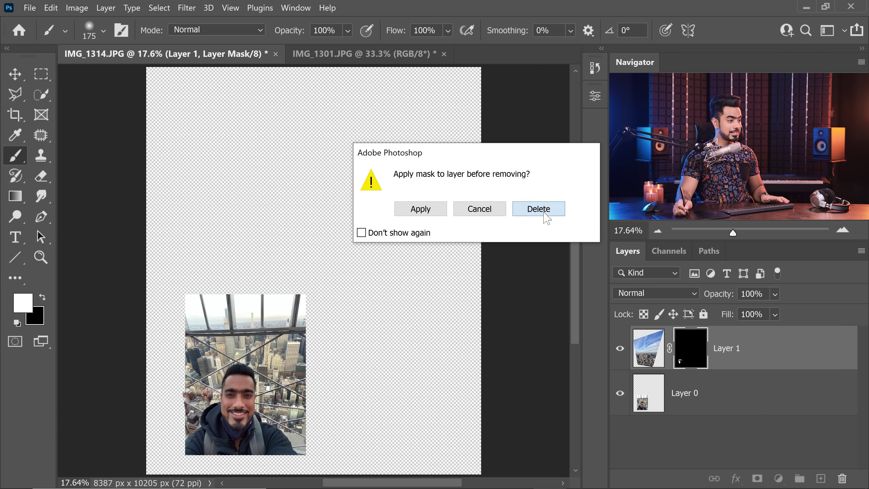
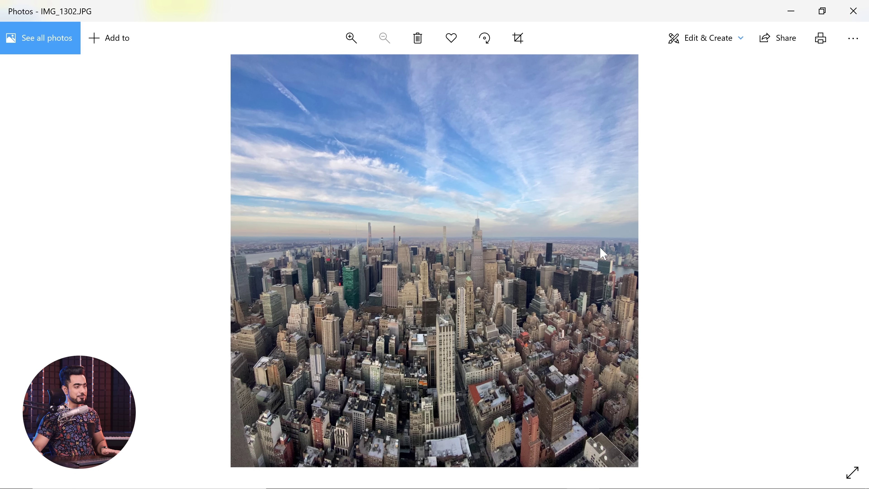
# Step: Close the Photos preview, open IMG_1302.JPG in Photoshop, and unlock its background layer
pyautogui.click(848, 13)
pyautogui.moveTo(368, 105); pyautogui.dragTo(478, 252)
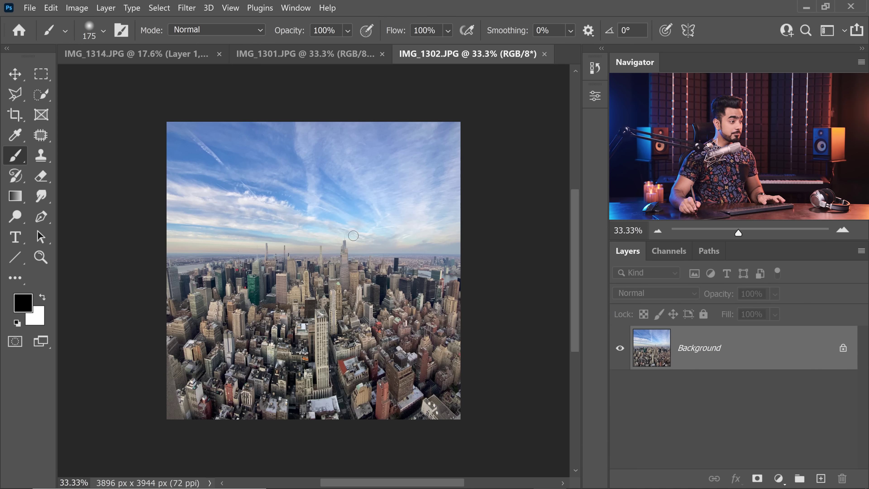
pyautogui.click(842, 350)
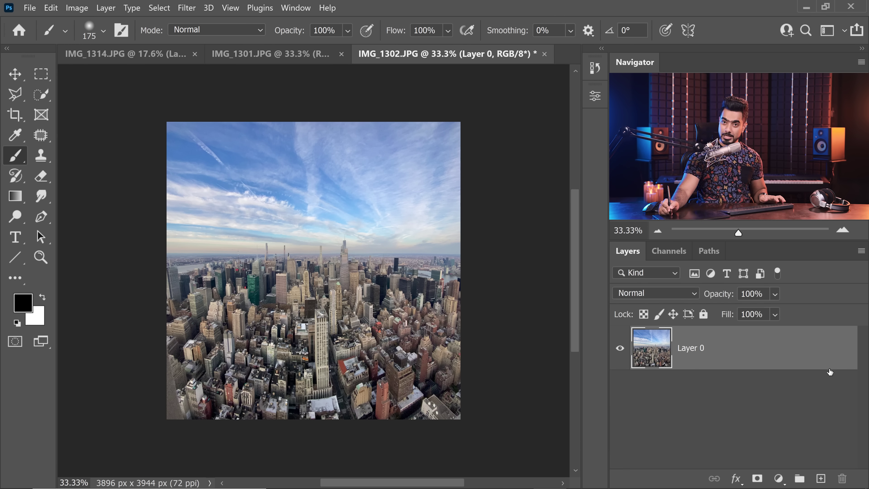
# Step: Flip the IMG_1302.JPG skyline horizontally with Free Transform
pyautogui.hotkey('ctrl', 't')
pyautogui.rightClick(334, 179)
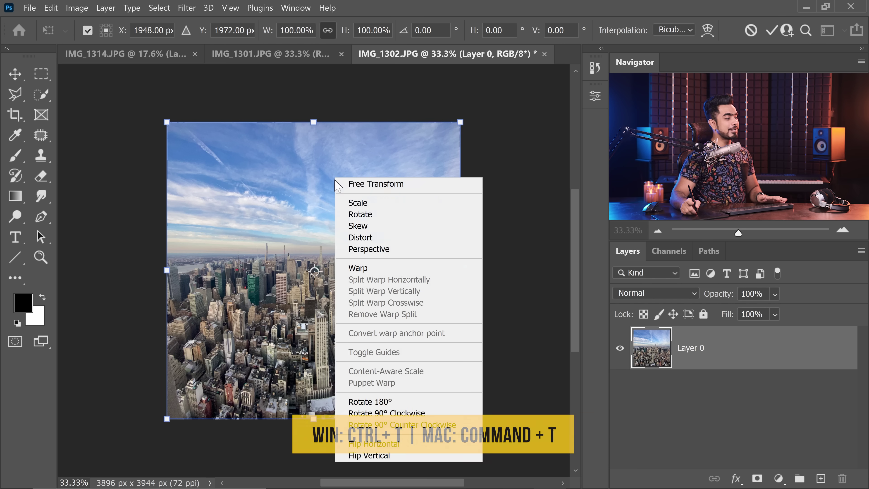
pyautogui.click(397, 443)
pyautogui.press('Return')
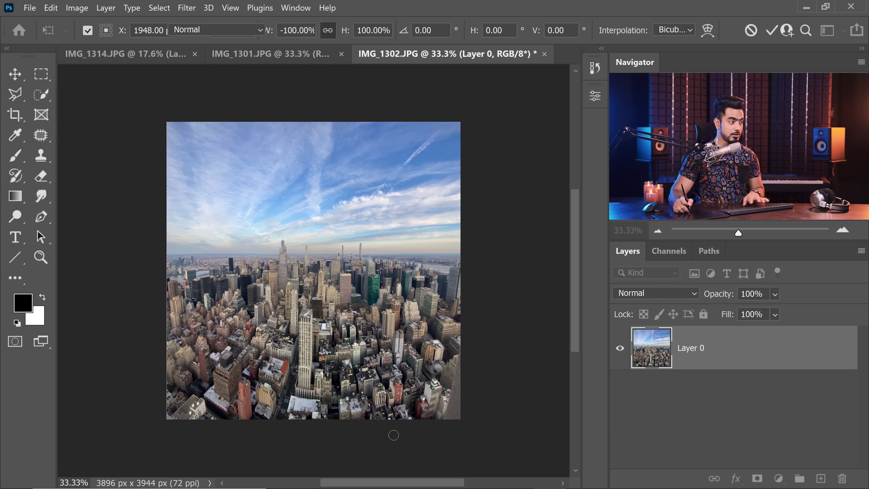
pyautogui.press('b')
# Step: Lasso the lower-left city area of IMG_1302.JPG, from the horizon down to the bottom edge, and copy it
pyautogui.scroll(3, 273, 295)
pyautogui.moveTo(280, 290); pyautogui.dragTo(306, 232)
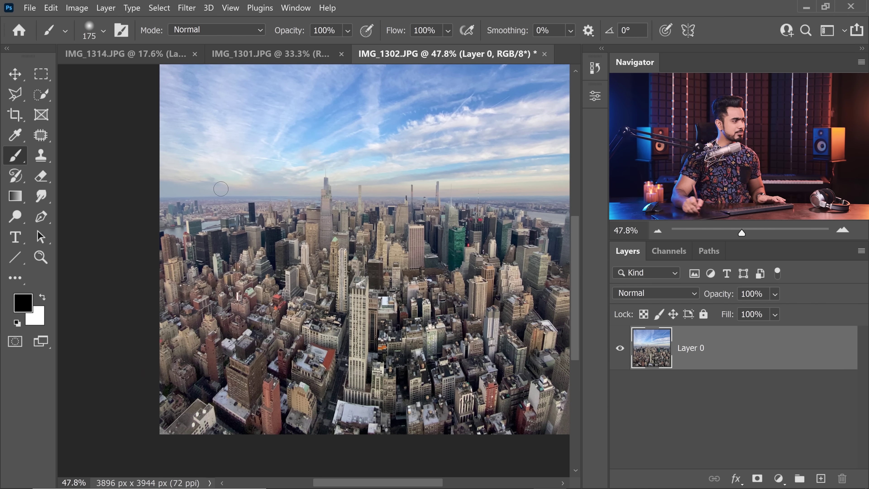
pyautogui.moveTo(14, 100)
pyautogui.mouseDown()
pyautogui.moveTo(15, 92)
pyautogui.moveTo(79, 95)
pyautogui.mouseUp()
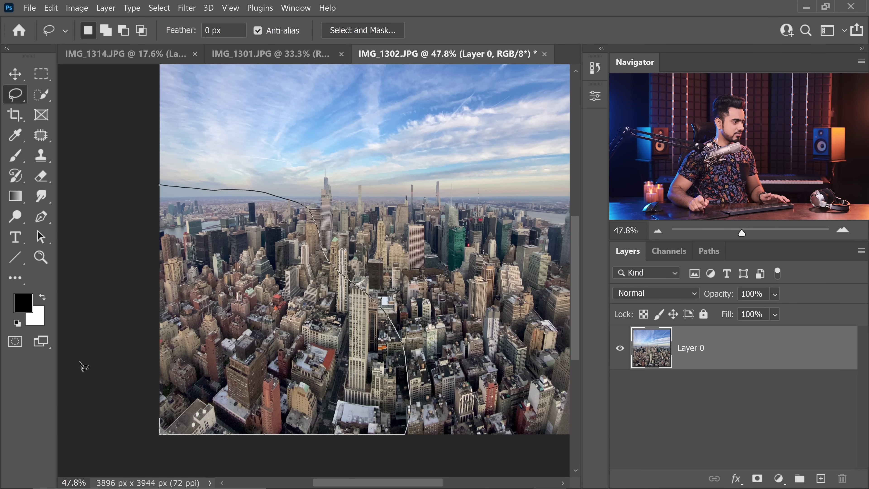
pyautogui.moveTo(79, 362); pyautogui.dragTo(150, 186)
pyautogui.moveTo(369, 244)
pyautogui.keyDown('alt'); pyautogui.mouseDown()
pyautogui.moveTo(428, 426)
pyautogui.moveTo(382, 236)
pyautogui.mouseUp(); pyautogui.keyUp('alt')
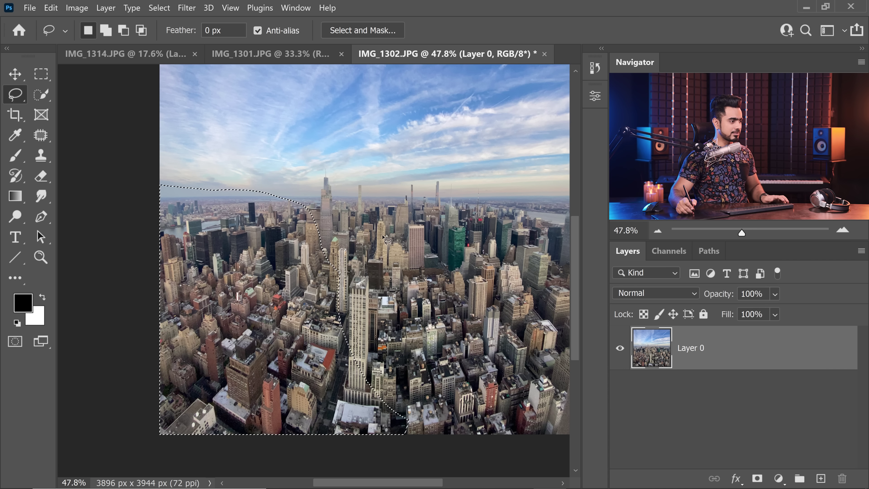
pyautogui.hotkey('ctrl', 'c')
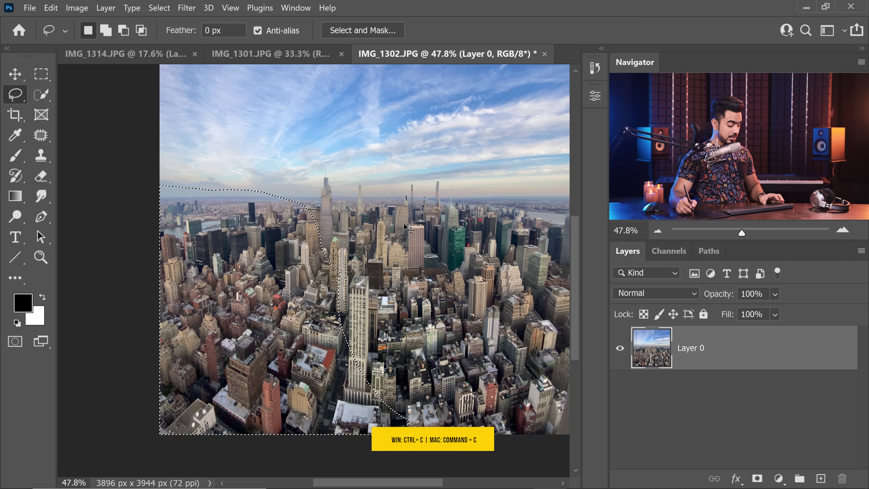
# Step: Paste the copied city area into IMG_1314.JPG as a new layer above Layer 1
pyautogui.click(136, 56)
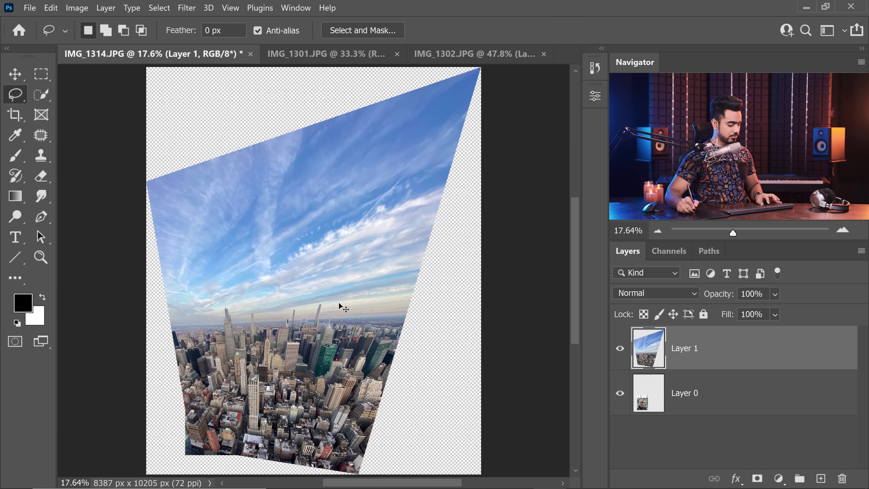
pyautogui.hotkey('ctrl', 'v')
pyautogui.moveTo(247, 349)
pyautogui.mouseDown()
pyautogui.moveTo(328, 259)
pyautogui.moveTo(311, 274)
pyautogui.moveTo(413, 191)
pyautogui.mouseUp()
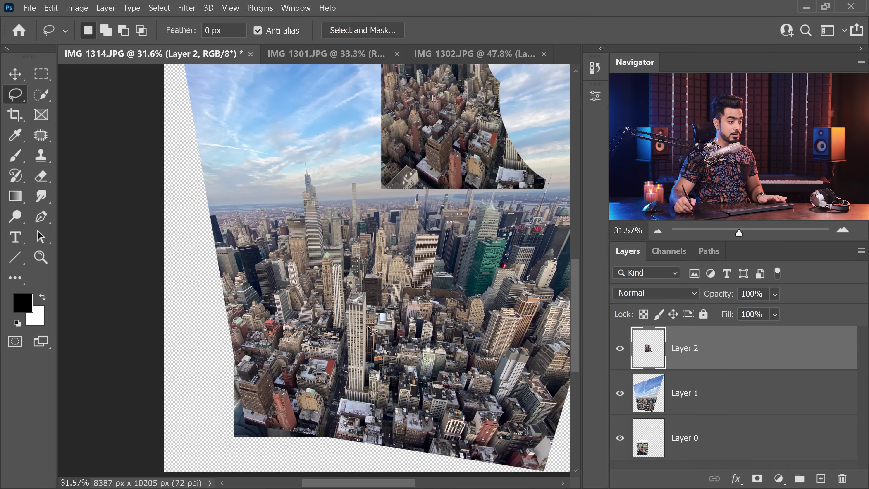
pyautogui.moveTo(342, 268); pyautogui.dragTo(360, 250)
# Step: Check the pasted Layer 2 and the skyline on Layer 1 by toggling their visibility, leaving both shown
pyautogui.click(620, 349)
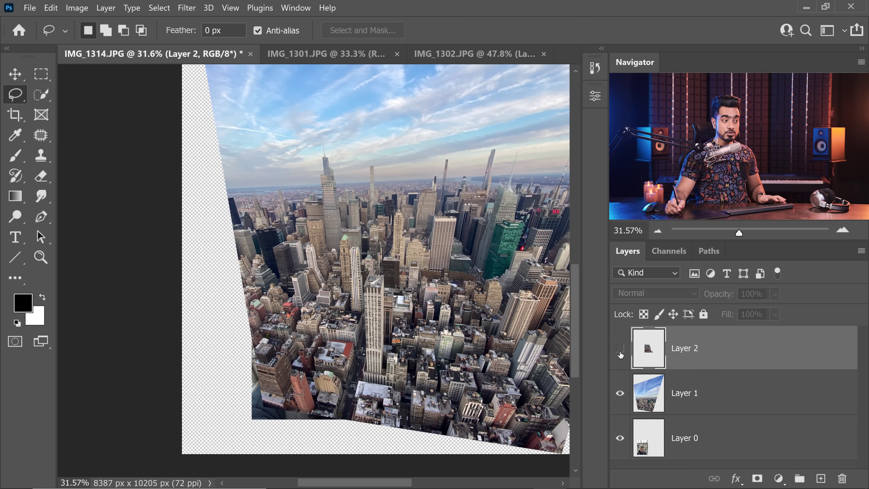
pyautogui.click(620, 349)
pyautogui.click(620, 393)
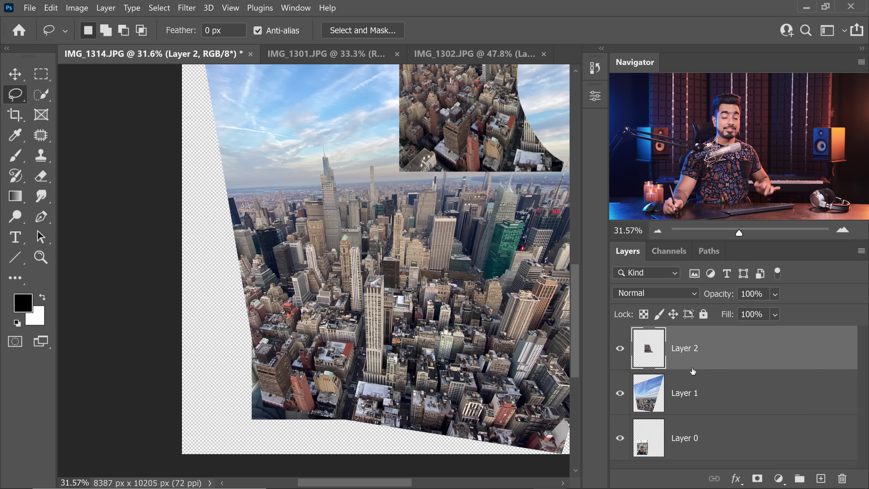
# Step: Auto-align Layer 2 with Layer 1 using the Auto projection, and inspect the overlap between the two city layers
pyautogui.keyDown('ctrl'); pyautogui.click(753, 396); pyautogui.keyUp('ctrl')
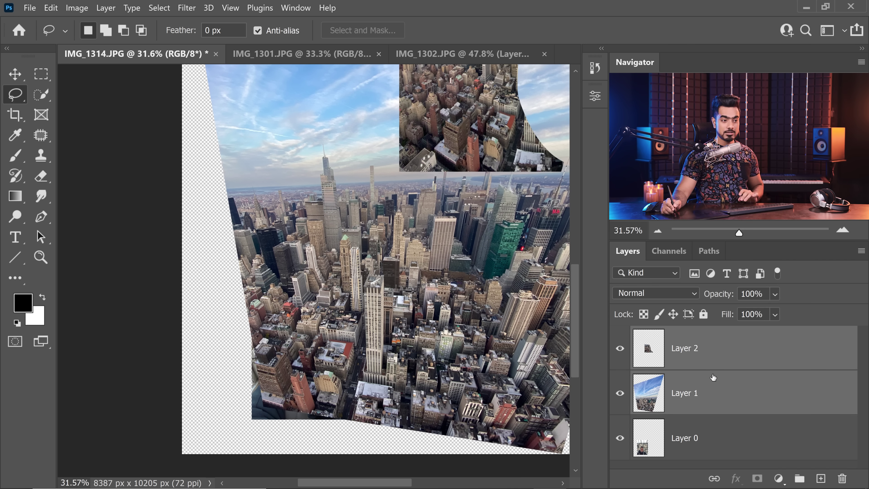
pyautogui.click(51, 8)
pyautogui.click(106, 306)
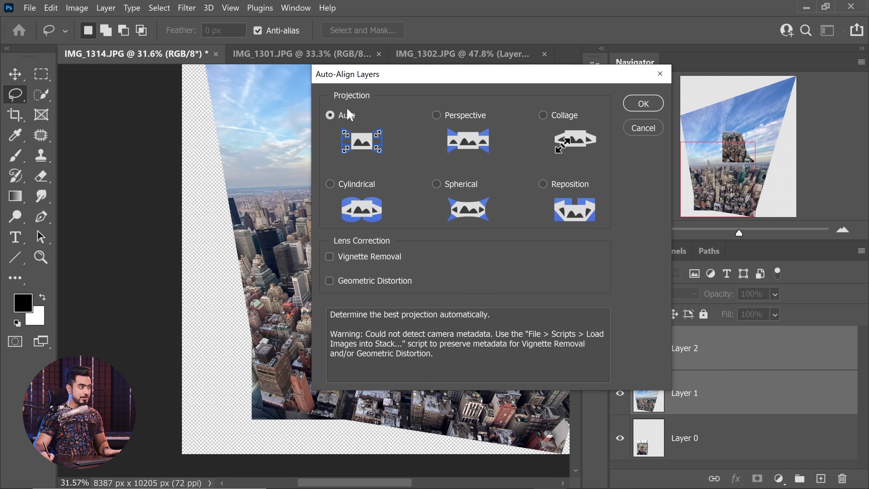
pyautogui.click(643, 103)
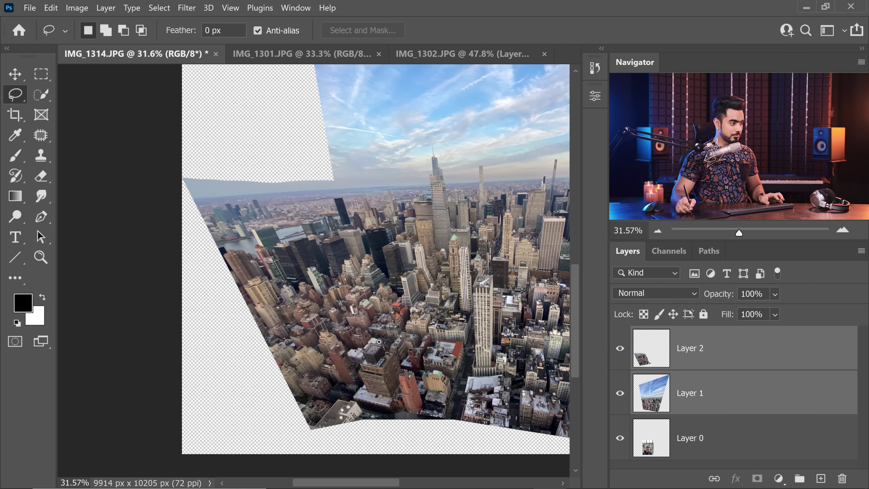
pyautogui.keyDown('ctrl'); pyautogui.click(379, 342); pyautogui.keyUp('ctrl')
pyautogui.moveTo(395, 265)
pyautogui.mouseDown()
pyautogui.moveTo(345, 264)
pyautogui.moveTo(427, 252)
pyautogui.mouseUp()
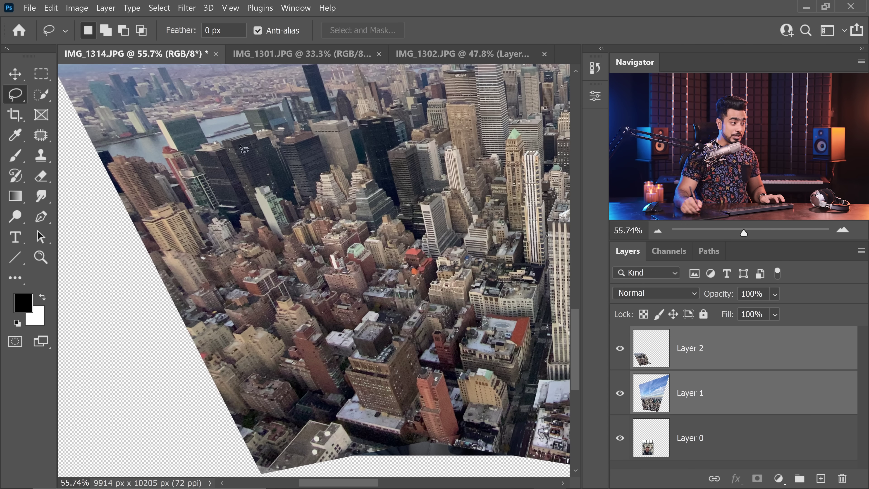
pyautogui.moveTo(389, 345); pyautogui.dragTo(381, 314)
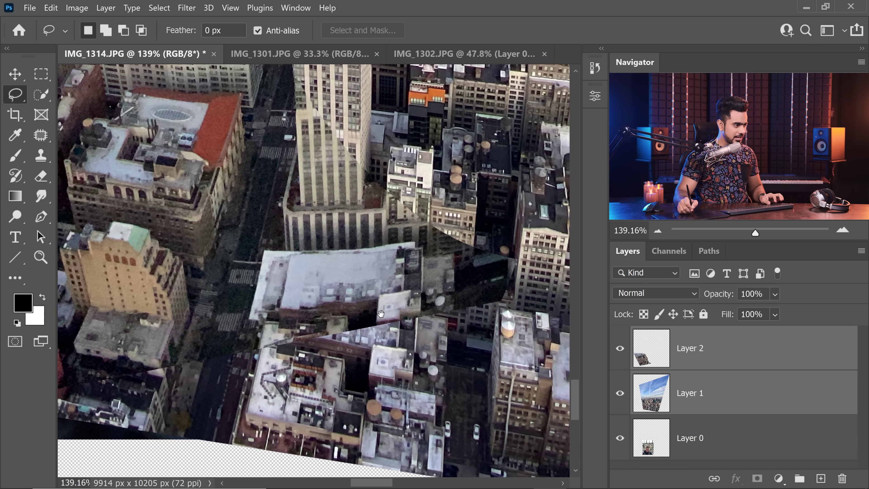
# Step: Try blending Layer 2 with a white layer mask painted black over its overlap with Layer 1, and delete the mask without applying it
pyautogui.click(757, 367)
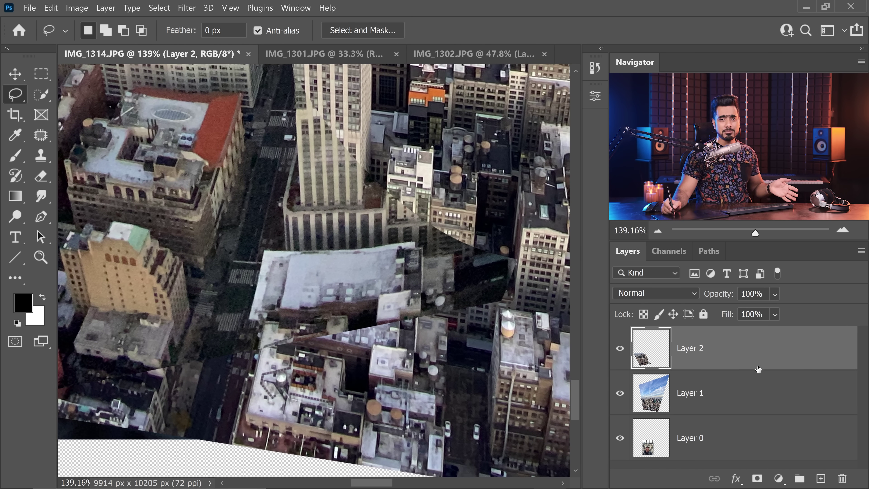
pyautogui.click(757, 479)
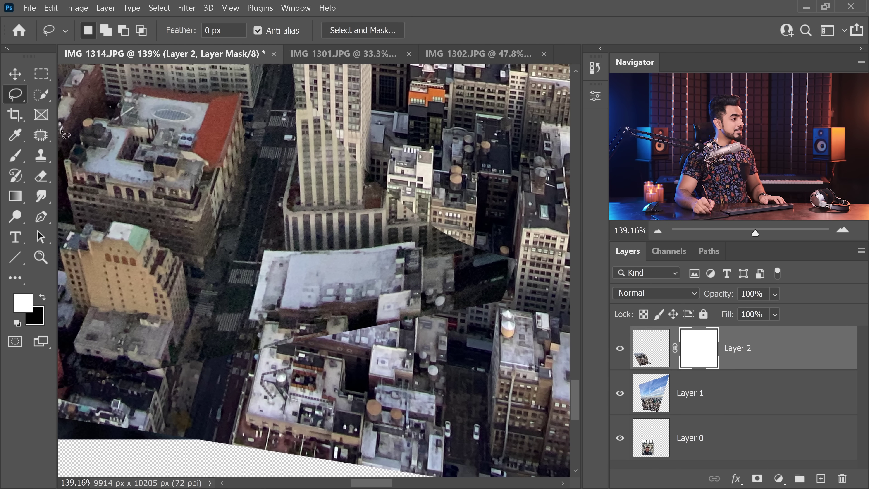
pyautogui.click(15, 156)
pyautogui.scroll(-1, 191, 273)
pyautogui.press('x')
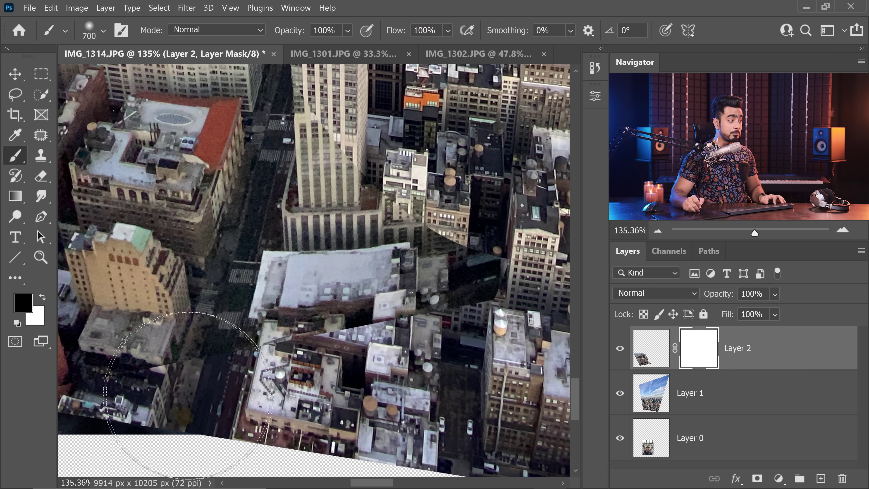
pyautogui.moveTo(281, 404)
pyautogui.mouseDown()
pyautogui.moveTo(295, 329)
pyautogui.moveTo(342, 305)
pyautogui.mouseUp()
pyautogui.scroll(-5, 180, 388)
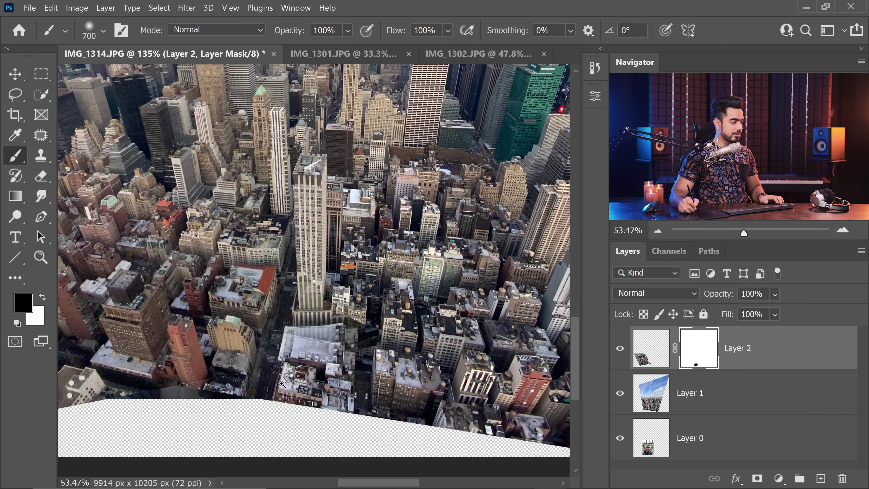
pyautogui.moveTo(179, 388)
pyautogui.mouseDown()
pyautogui.moveTo(239, 320)
pyautogui.moveTo(219, 318)
pyautogui.moveTo(250, 257)
pyautogui.moveTo(260, 291)
pyautogui.moveTo(323, 279)
pyautogui.mouseUp()
pyautogui.scroll(4, 269, 257)
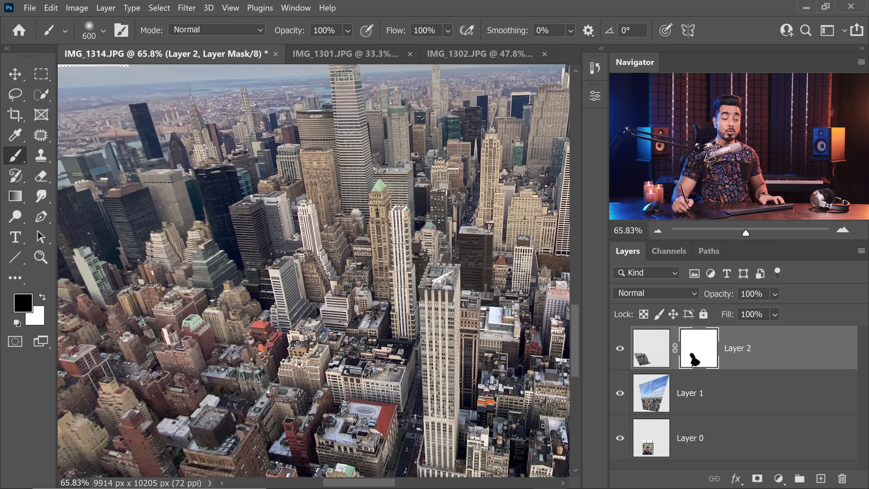
pyautogui.moveTo(706, 347); pyautogui.dragTo(842, 479)
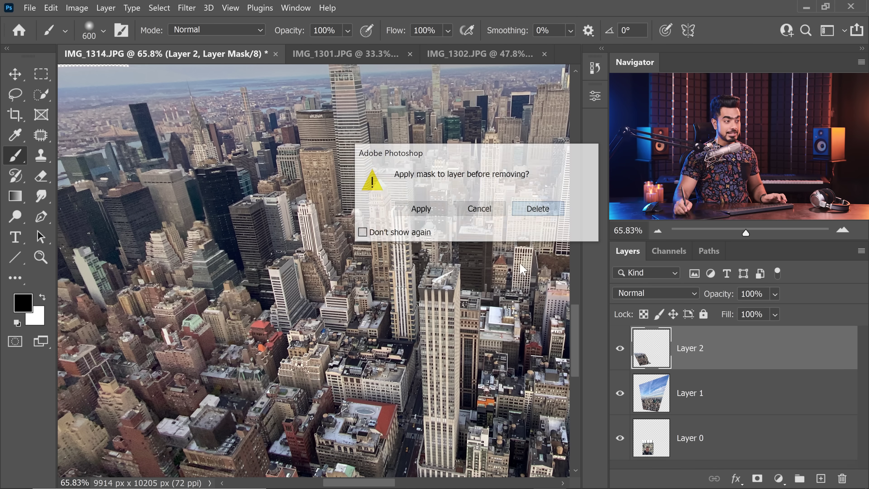
pyautogui.click(550, 211)
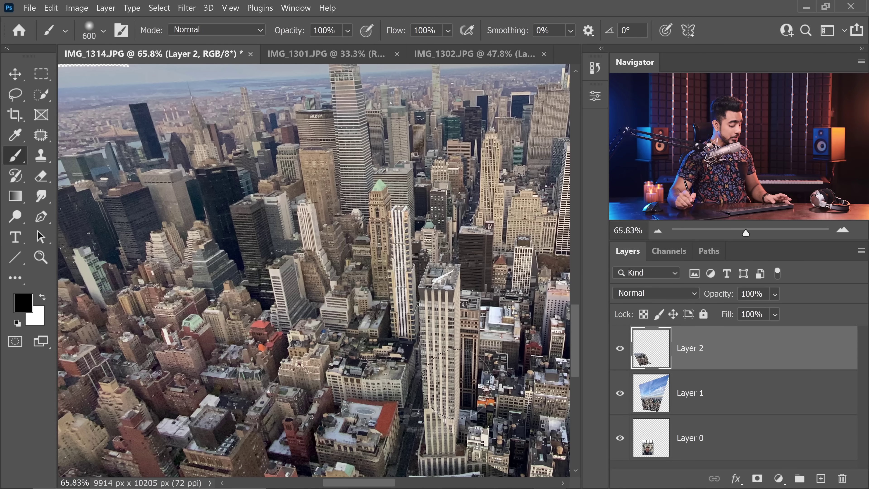
# Step: Add a black mask to Layer 2 and paint white along the skyline's lower-left edge to fill in the missing city
pyautogui.keyDown('alt'); pyautogui.click(758, 479); pyautogui.keyUp('alt')
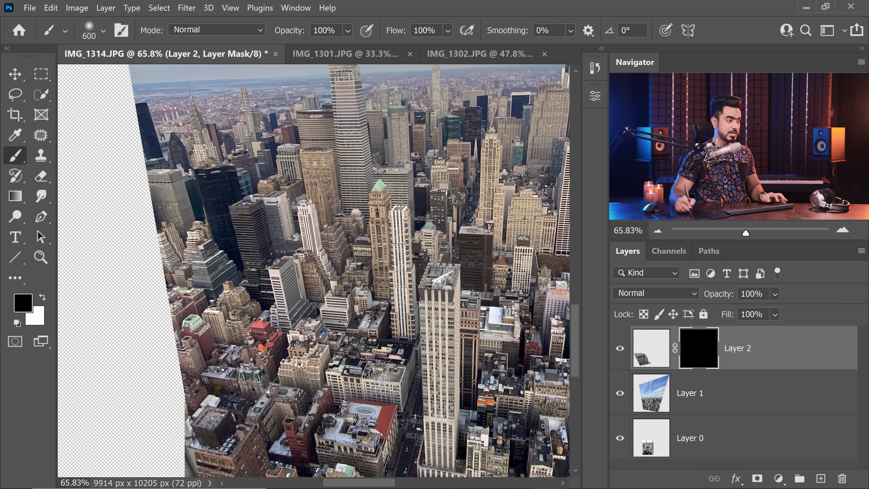
pyautogui.moveTo(218, 316); pyautogui.dragTo(274, 311)
pyautogui.moveTo(247, 341)
pyautogui.mouseDown()
pyautogui.moveTo(289, 327)
pyautogui.moveTo(264, 313)
pyautogui.mouseUp()
pyautogui.press('[')
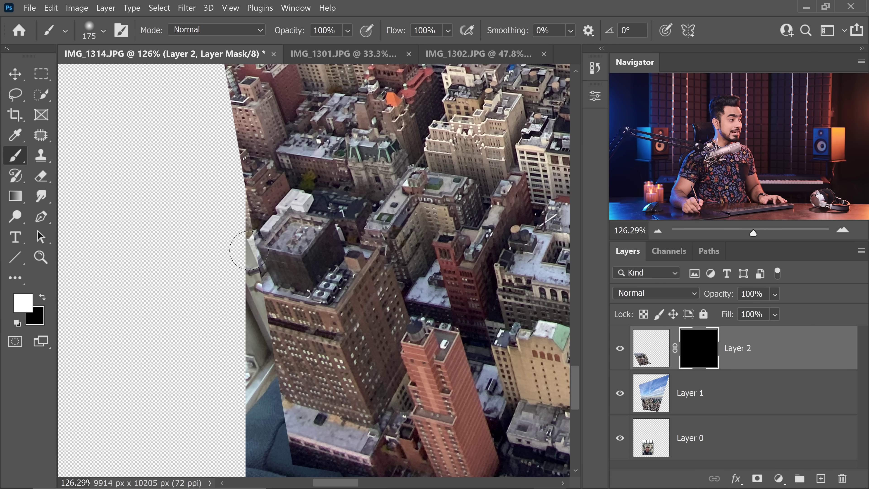
pyautogui.moveTo(246, 220)
pyautogui.mouseDown()
pyautogui.moveTo(241, 407)
pyautogui.moveTo(270, 441)
pyautogui.mouseUp()
pyautogui.press(']')
pyautogui.press(']')
pyautogui.moveTo(233, 140); pyautogui.dragTo(235, 354)
# Step: Crop the canvas to the bounds of the original selfie on Layer 0, keeping the cropped pixels
pyautogui.hotkey('ctrl', '0')
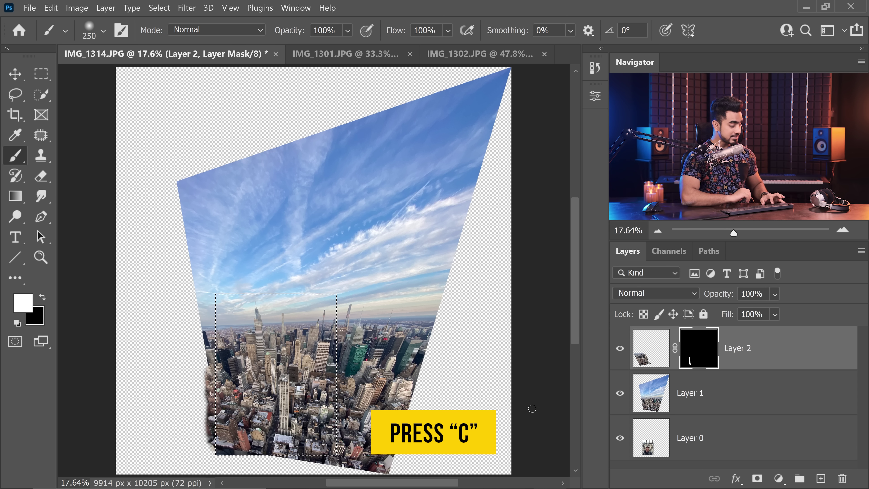
pyautogui.press('c')
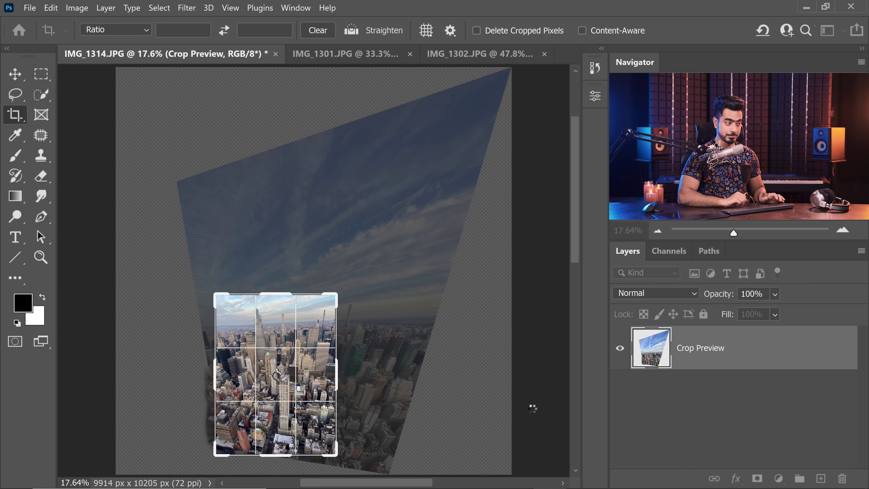
pyautogui.press('Return')
pyautogui.hotkey('ctrl', '0')
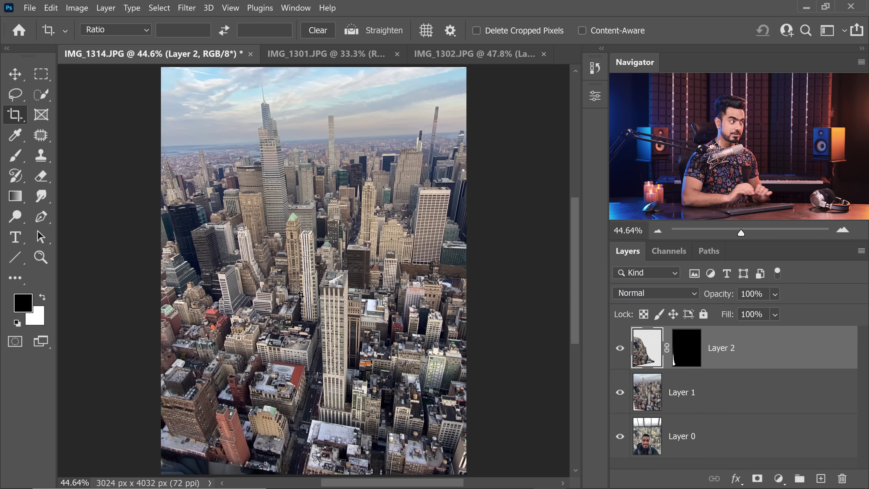
# Step: Group Layer 1 and Layer 2 together above Layer 0
pyautogui.click(20, 69)
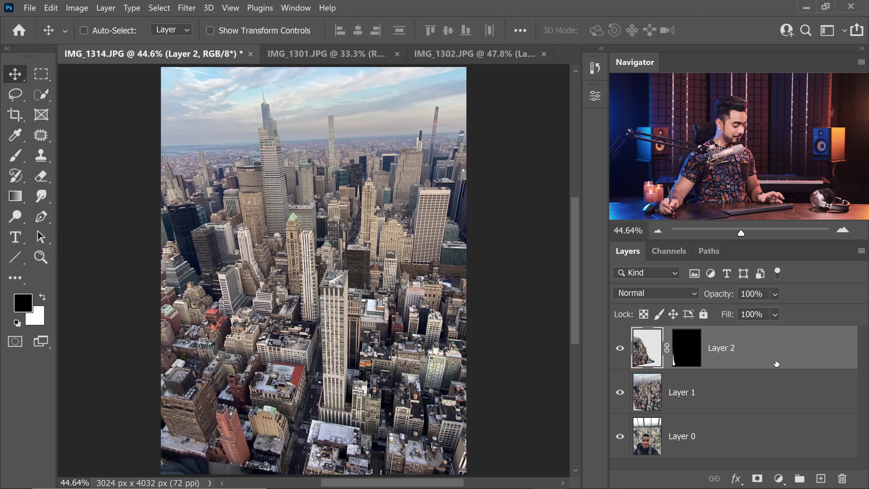
pyautogui.keyDown('ctrl'); pyautogui.click(783, 402); pyautogui.keyUp('ctrl')
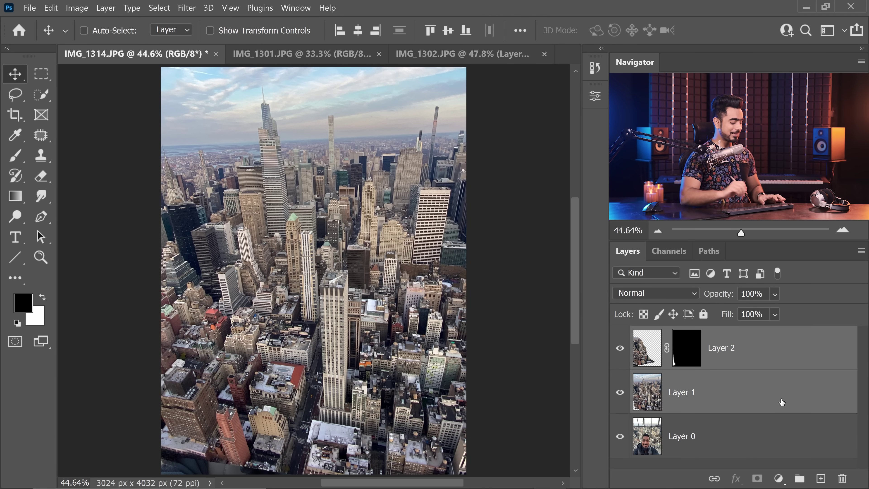
pyautogui.hotkey('ctrl', 'g')
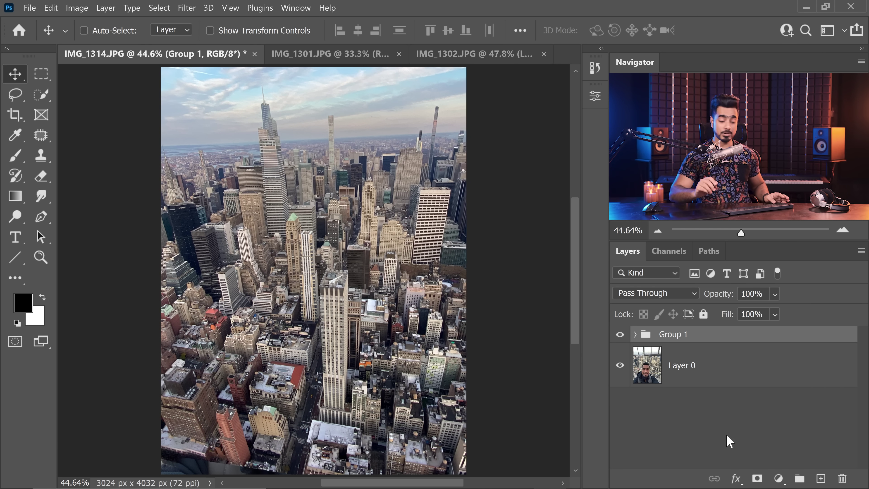
# Step: Hide Group 1 with a black mask and try painting white over parts of the diagonal rod and horizontal railing
pyautogui.keyDown('alt'); pyautogui.click(757, 478); pyautogui.keyUp('alt')
pyautogui.click(16, 157)
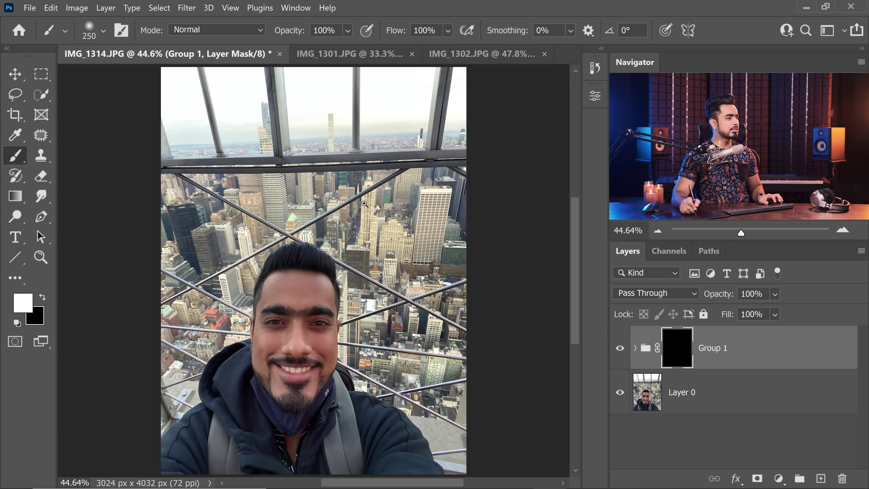
pyautogui.keyDown('alt'); pyautogui.scroll(5, 355, 204); pyautogui.keyUp('alt')
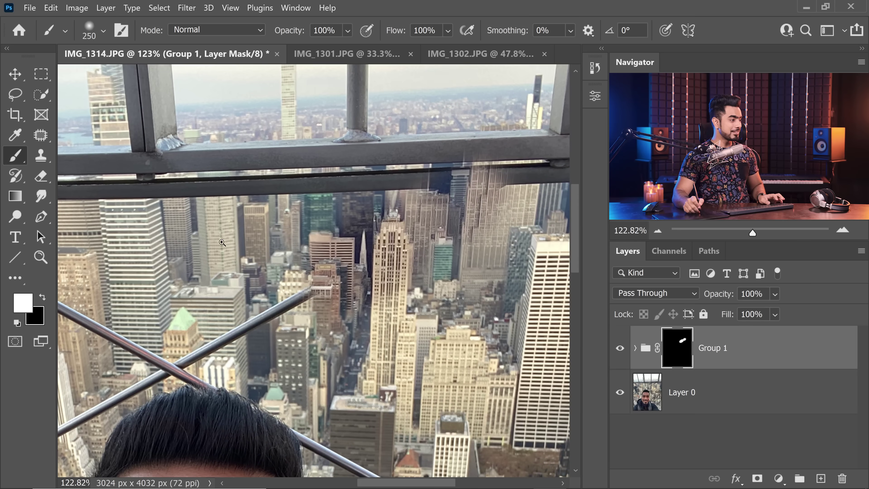
pyautogui.moveTo(222, 242); pyautogui.dragTo(249, 217)
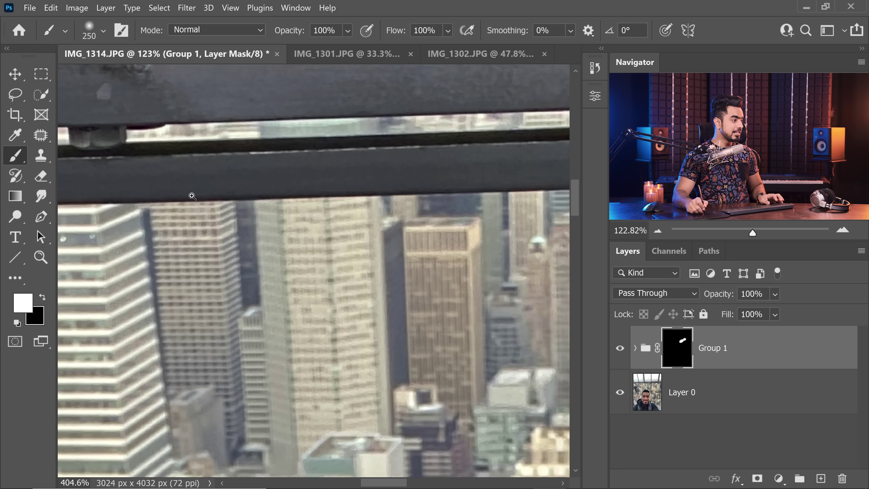
pyautogui.press('[')
pyautogui.press('[')
pyautogui.moveTo(132, 195)
pyautogui.mouseDown()
pyautogui.moveTo(239, 187)
pyautogui.moveTo(194, 194)
pyautogui.moveTo(226, 197)
pyautogui.mouseUp()
pyautogui.moveTo(136, 246); pyautogui.dragTo(156, 243)
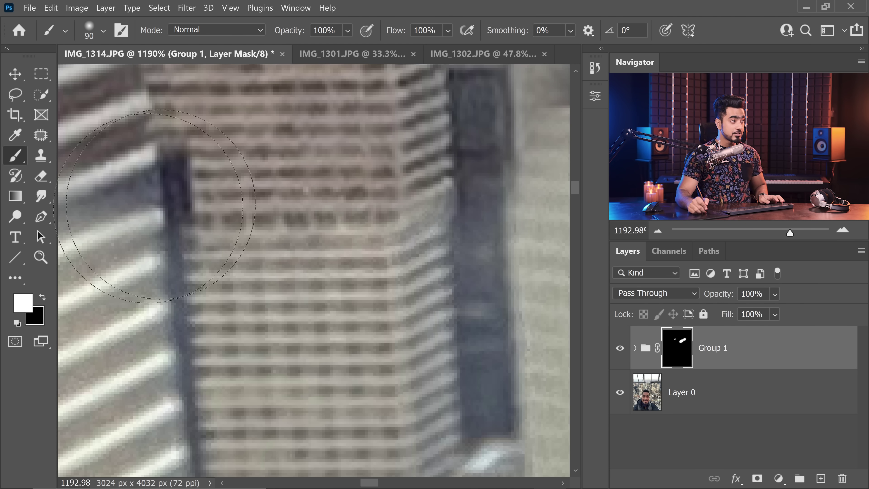
pyautogui.moveTo(318, 247); pyautogui.dragTo(229, 246)
# Step: Try painting white on Group 1's mask over the fence rods beside the man, and delete the group's mask
pyautogui.moveTo(450, 365); pyautogui.dragTo(296, 255)
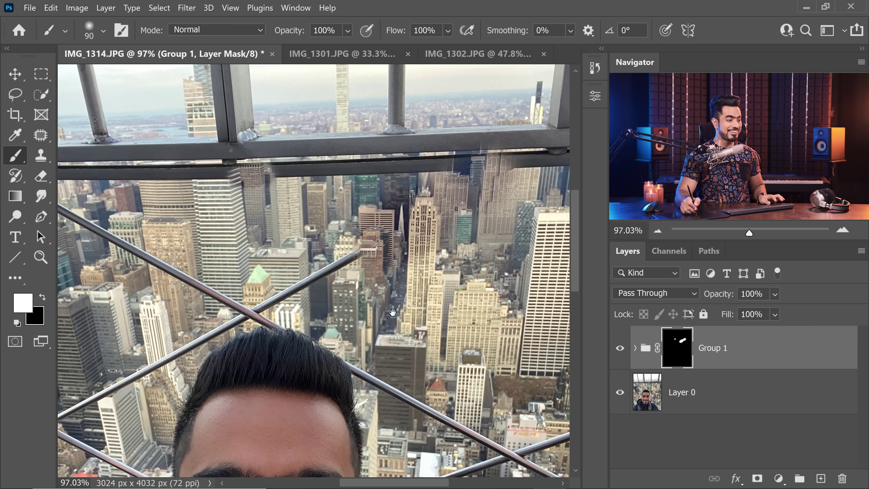
pyautogui.moveTo(393, 313); pyautogui.dragTo(229, 187)
pyautogui.moveTo(458, 441); pyautogui.dragTo(537, 441)
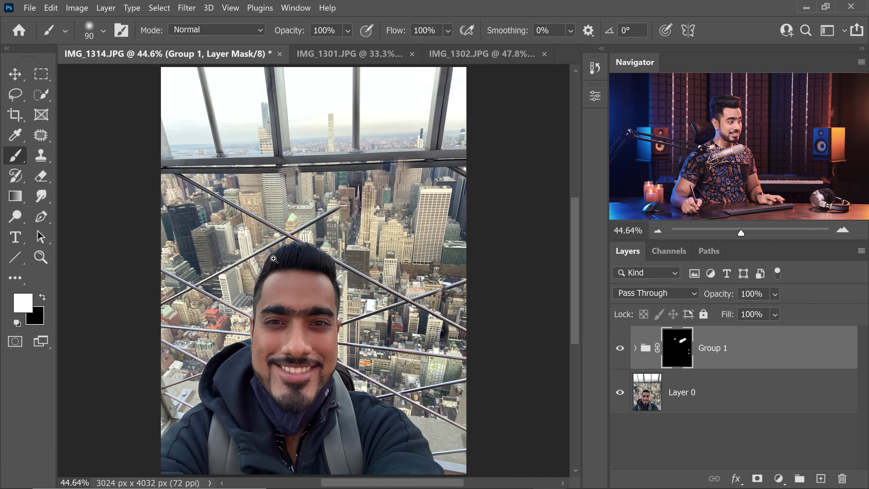
pyautogui.moveTo(261, 275); pyautogui.dragTo(254, 266)
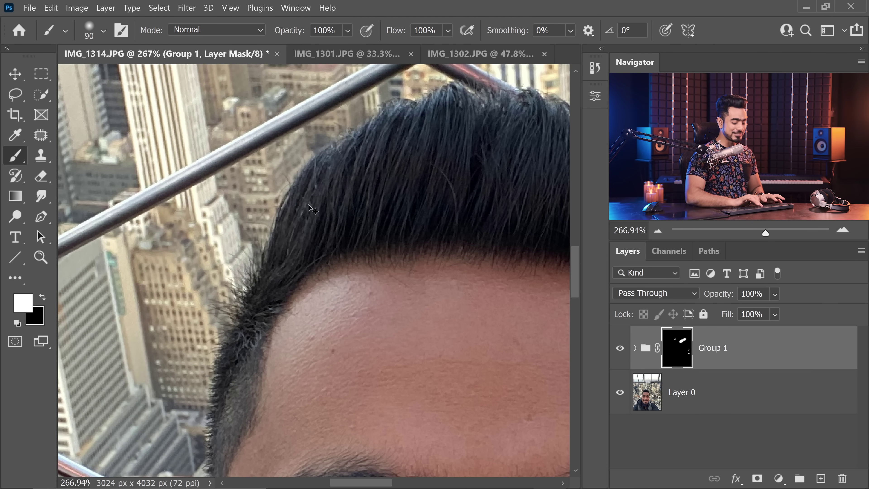
pyautogui.hotkey('ctrl', '0')
pyautogui.moveTo(677, 347); pyautogui.dragTo(843, 478)
pyautogui.click(421, 209)
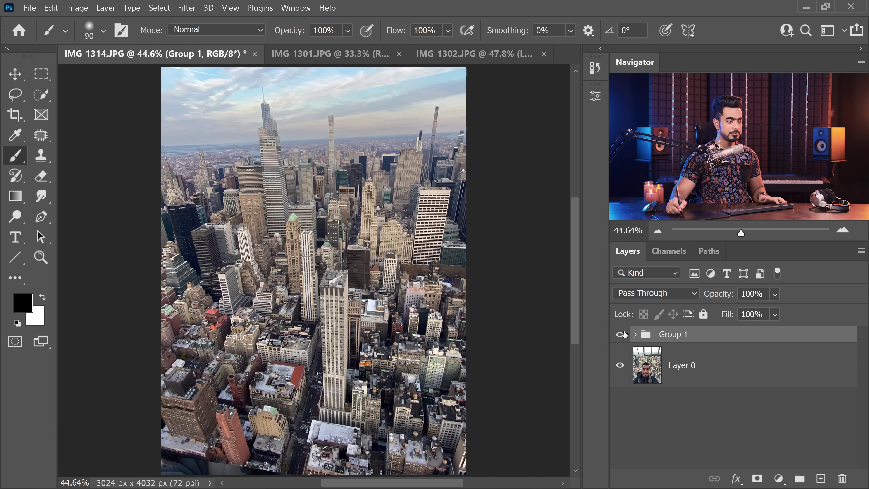
# Step: Hide Group 1 and select the man on Layer 0 with the Quick Selection Tool
pyautogui.click(619, 334)
pyautogui.click(718, 372)
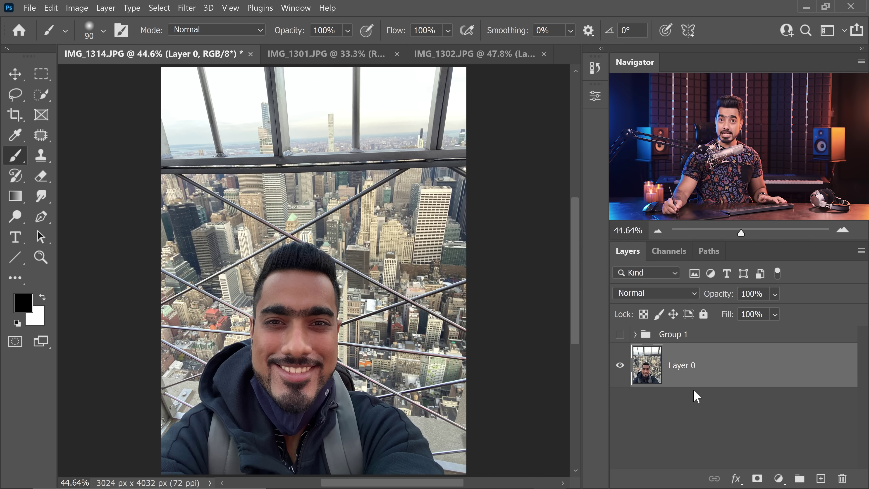
pyautogui.click(43, 96)
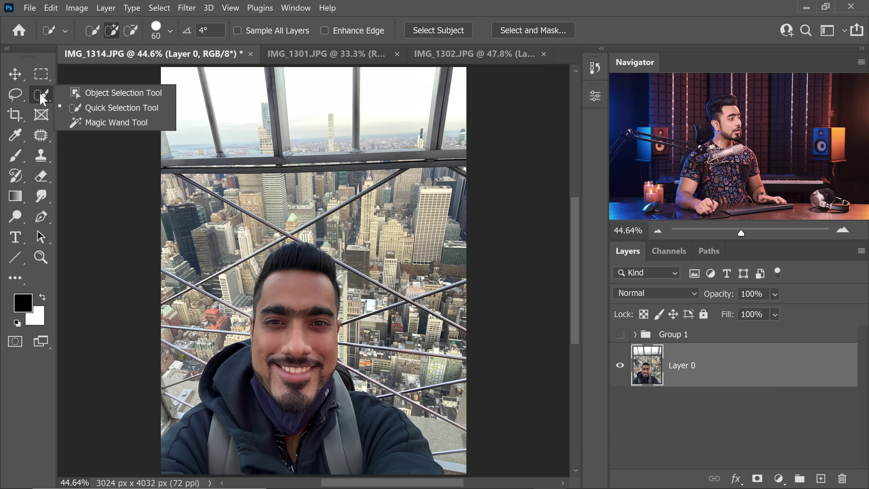
pyautogui.click(104, 106)
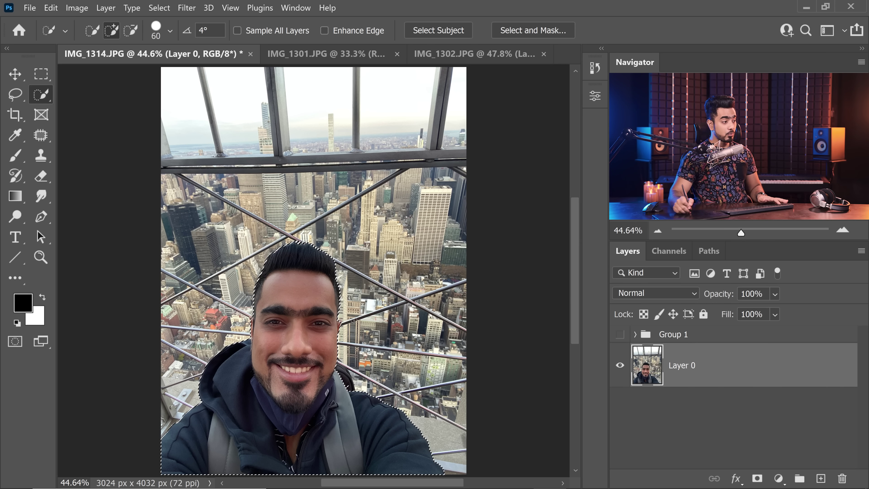
# Step: Show Group 1, rename it Background Recovery, and add an inverted mask from the selection so the man is excluded
pyautogui.click(620, 337)
pyautogui.click(673, 339)
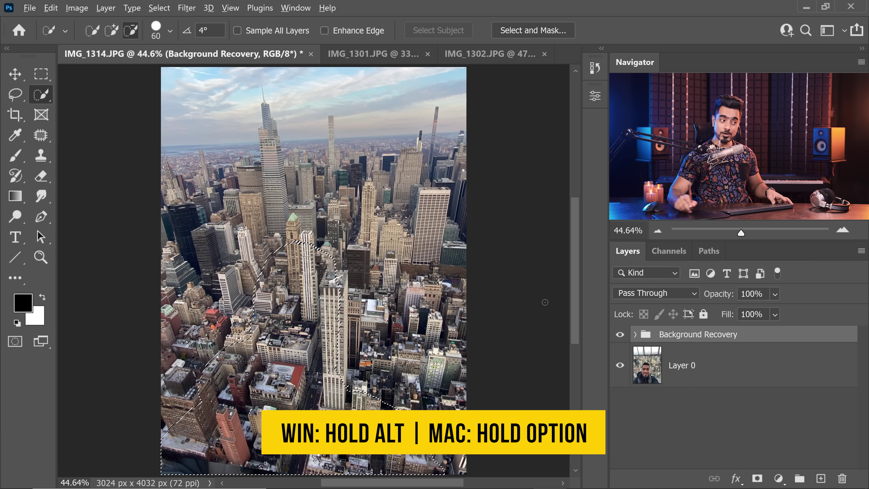
pyautogui.keyDown('alt'); pyautogui.click(757, 478); pyautogui.keyUp('alt')
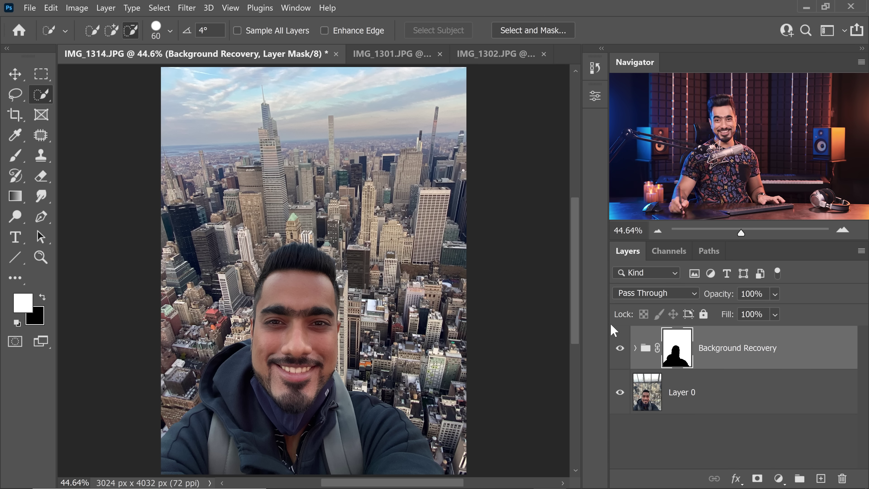
# Step: Paint black on the Background Recovery mask with a soft 80 px brush along the upper-left edge of the man's hair
pyautogui.moveTo(292, 249); pyautogui.dragTo(327, 241)
pyautogui.moveTo(248, 248); pyautogui.dragTo(373, 238)
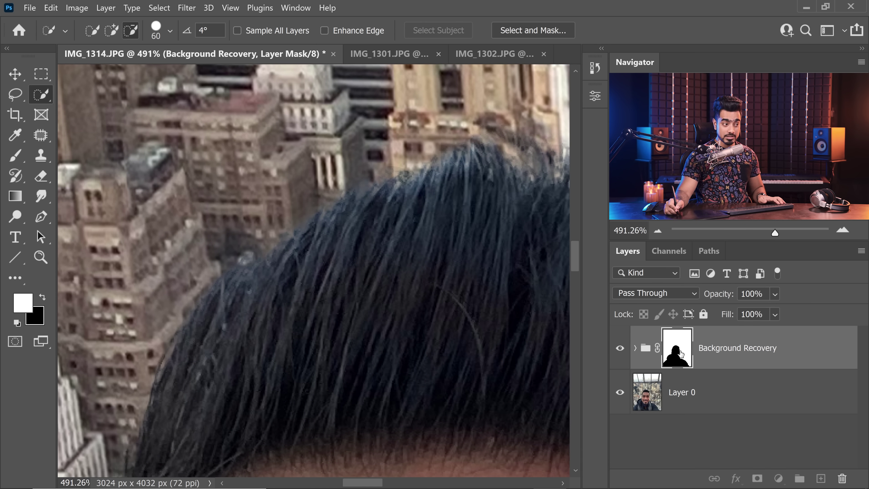
pyautogui.click(15, 155)
pyautogui.click(42, 297)
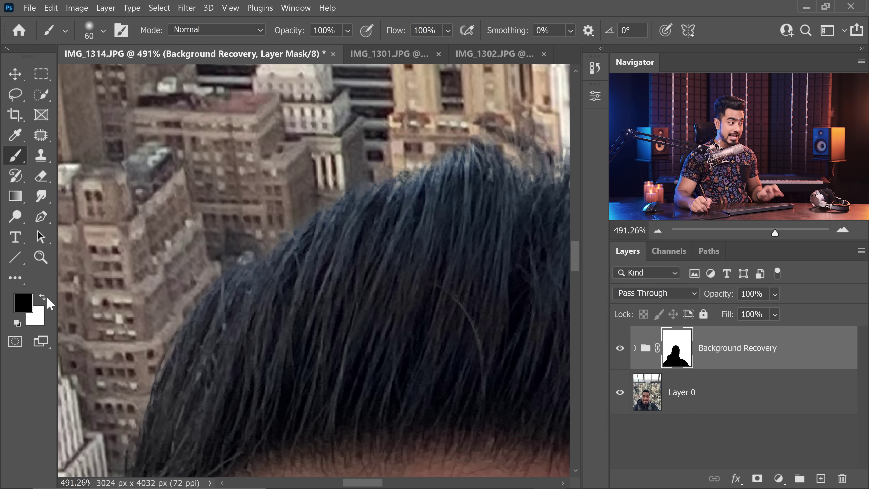
pyautogui.press(']')
pyautogui.press(']')
pyautogui.moveTo(255, 239)
pyautogui.mouseDown()
pyautogui.moveTo(302, 233)
pyautogui.moveTo(322, 215)
pyautogui.moveTo(328, 276)
pyautogui.mouseUp()
pyautogui.moveTo(358, 250)
pyautogui.mouseDown()
pyautogui.moveTo(285, 284)
pyautogui.moveTo(290, 275)
pyautogui.moveTo(350, 253)
pyautogui.moveTo(293, 285)
pyautogui.mouseUp()
pyautogui.moveTo(142, 424); pyautogui.dragTo(378, 230)
pyautogui.moveTo(356, 276)
pyautogui.mouseDown()
pyautogui.moveTo(293, 374)
pyautogui.moveTo(346, 315)
pyautogui.mouseUp()
pyautogui.moveTo(353, 315)
pyautogui.mouseDown()
pyautogui.moveTo(400, 238)
pyautogui.moveTo(412, 244)
pyautogui.moveTo(340, 259)
pyautogui.mouseUp()
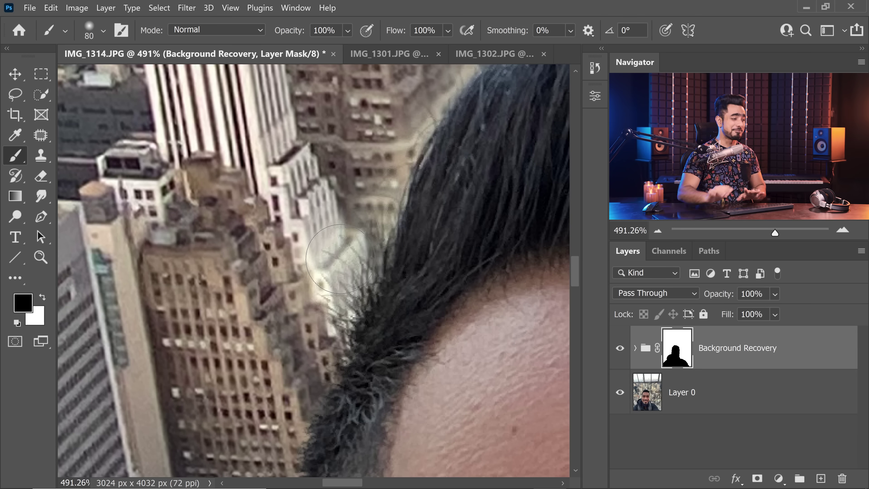
# Step: Continue painting black on the mask along the hair at his temple and sideburn down to the ear, ending with a 60 px brush
pyautogui.moveTo(319, 289); pyautogui.dragTo(338, 174)
pyautogui.moveTo(342, 220)
pyautogui.mouseDown()
pyautogui.moveTo(302, 324)
pyautogui.moveTo(343, 215)
pyautogui.moveTo(311, 207)
pyautogui.mouseUp()
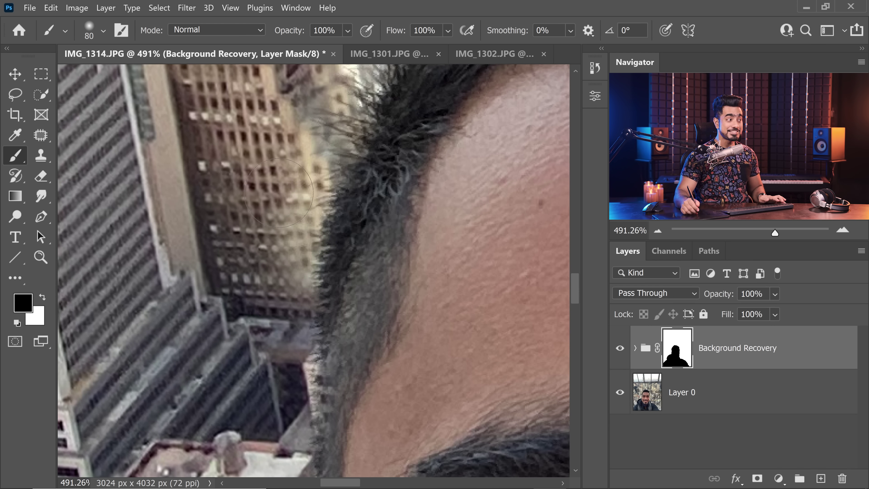
pyautogui.moveTo(356, 253); pyautogui.dragTo(301, 359)
pyautogui.moveTo(337, 409); pyautogui.dragTo(359, 239)
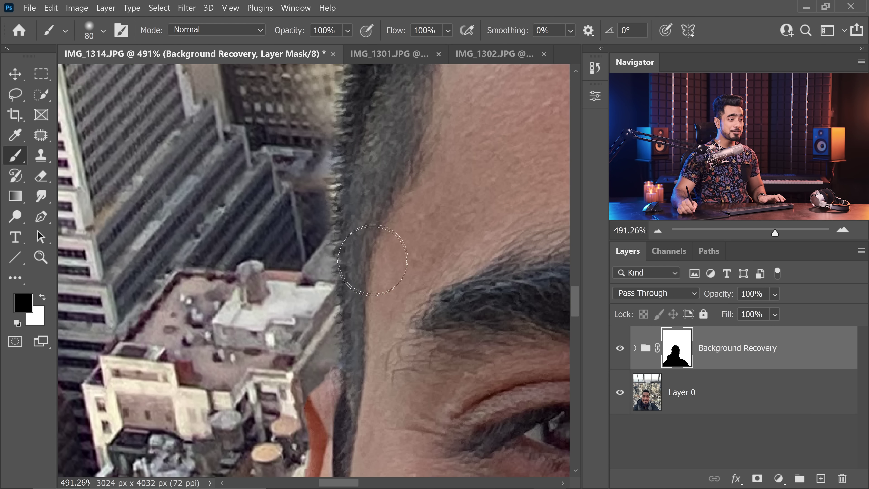
pyautogui.moveTo(383, 311); pyautogui.dragTo(414, 248)
pyautogui.press('[')
pyautogui.press('[')
pyautogui.moveTo(327, 291); pyautogui.dragTo(321, 337)
pyautogui.moveTo(349, 355); pyautogui.dragTo(348, 219)
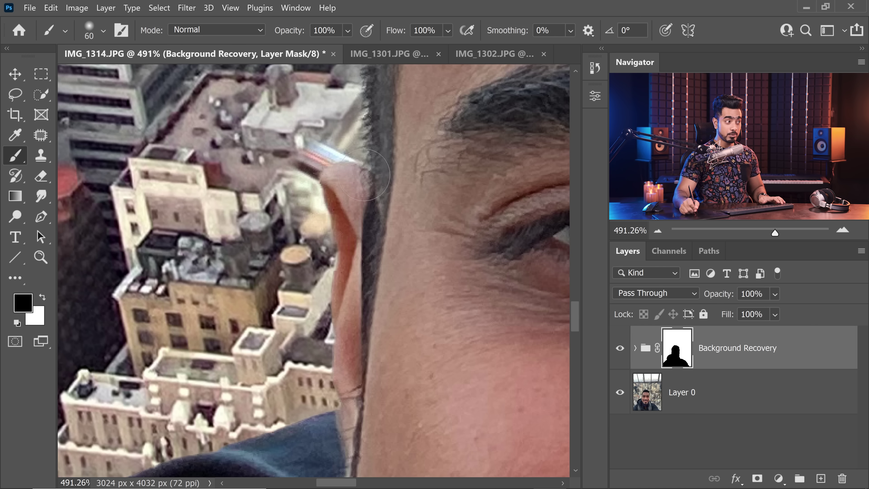
# Step: Paint black on the mask over the ear's upper edge and clean up the area above it with a small white brush
pyautogui.moveTo(351, 161)
pyautogui.mouseDown()
pyautogui.moveTo(355, 143)
pyautogui.moveTo(298, 161)
pyautogui.moveTo(338, 152)
pyautogui.moveTo(311, 164)
pyautogui.mouseUp()
pyautogui.press('x')
pyautogui.press('[')
pyautogui.press('[')
pyautogui.press('[')
pyautogui.press('[')
pyautogui.press('[')
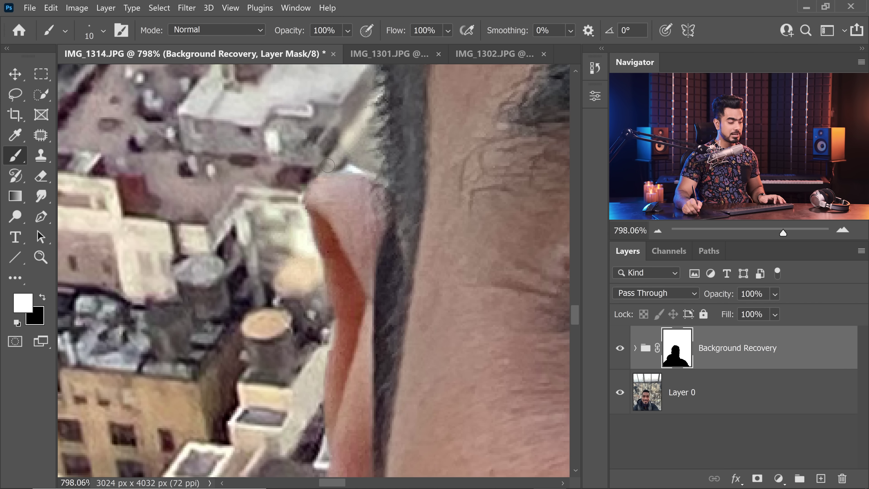
pyautogui.scroll(-3, 294, 212)
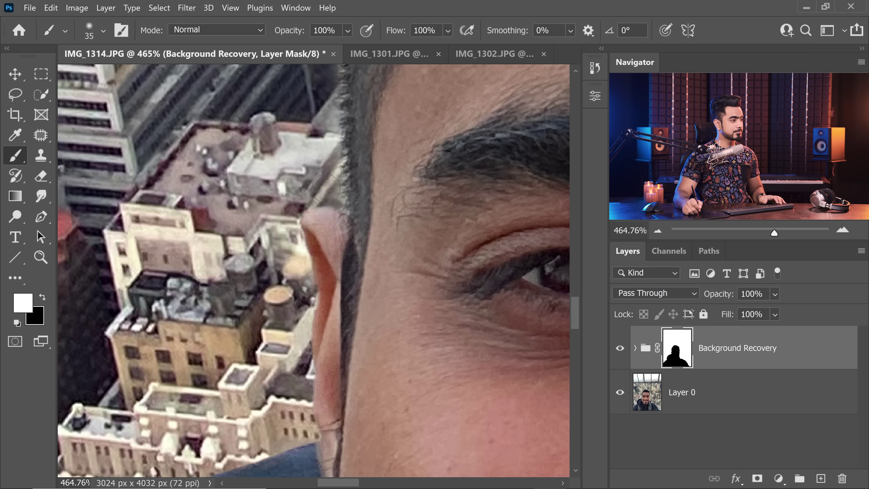
# Step: Paint black on the mask with a slightly larger brush along the outer edge of the man's ear
pyautogui.press(']')
pyautogui.press(']')
pyautogui.press('x')
pyautogui.moveTo(302, 194); pyautogui.dragTo(326, 291)
pyautogui.moveTo(339, 368); pyautogui.dragTo(402, 265)
pyautogui.scroll(-3, 370, 284)
# Step: Refine the mask along the outer edge of the jacket's hood with a soft black brush
pyautogui.moveTo(183, 350); pyautogui.dragTo(333, 218)
pyautogui.press(']')
pyautogui.press(']')
pyautogui.press(']')
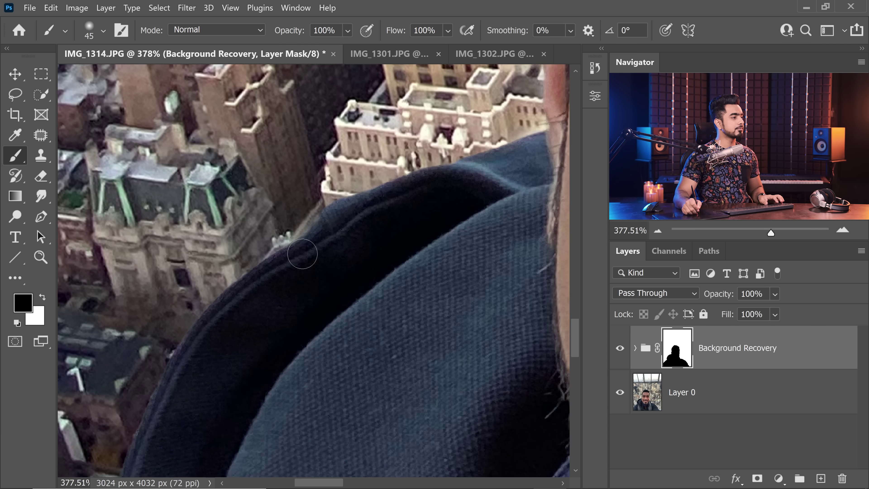
pyautogui.moveTo(215, 425); pyautogui.dragTo(335, 220)
pyautogui.scroll(-5, 295, 282)
# Step: Clean up the mask where the hood meets the shoulder with a 70 px brush and check the whole portrait
pyautogui.press(']')
pyautogui.press(']')
pyautogui.press(']')
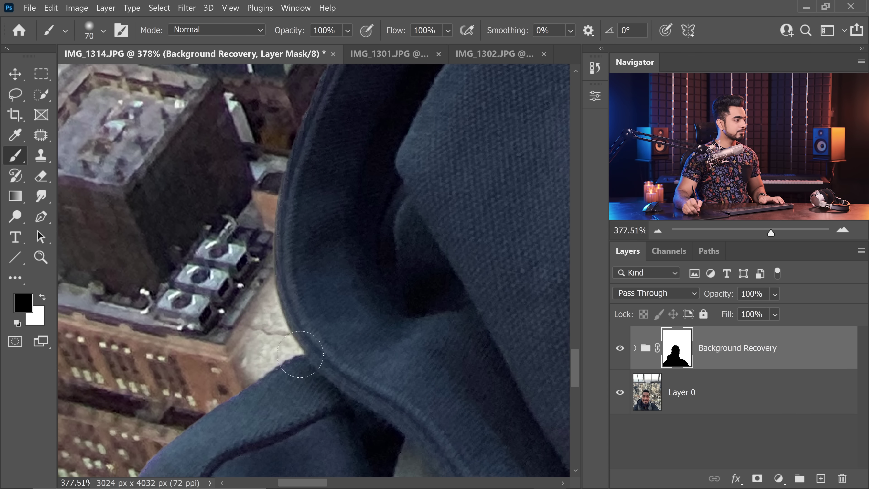
pyautogui.moveTo(278, 350); pyautogui.dragTo(307, 312)
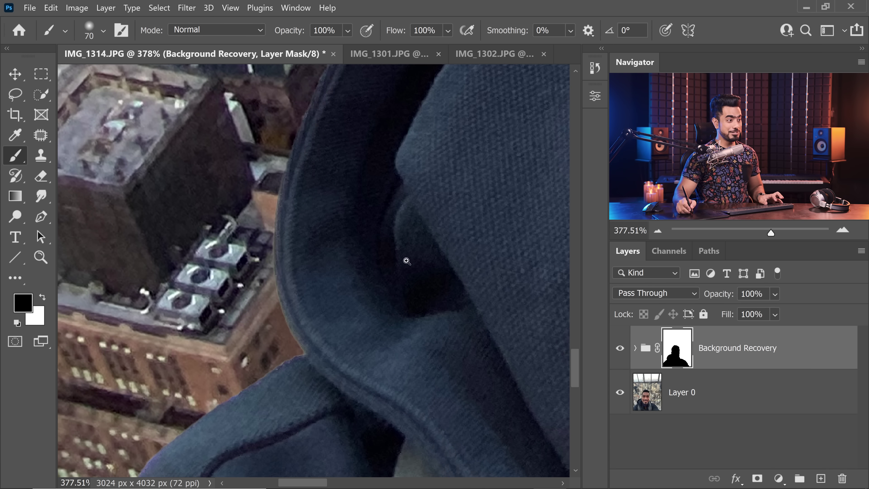
pyautogui.moveTo(406, 261); pyautogui.dragTo(304, 261)
pyautogui.moveTo(520, 99); pyautogui.dragTo(256, 251)
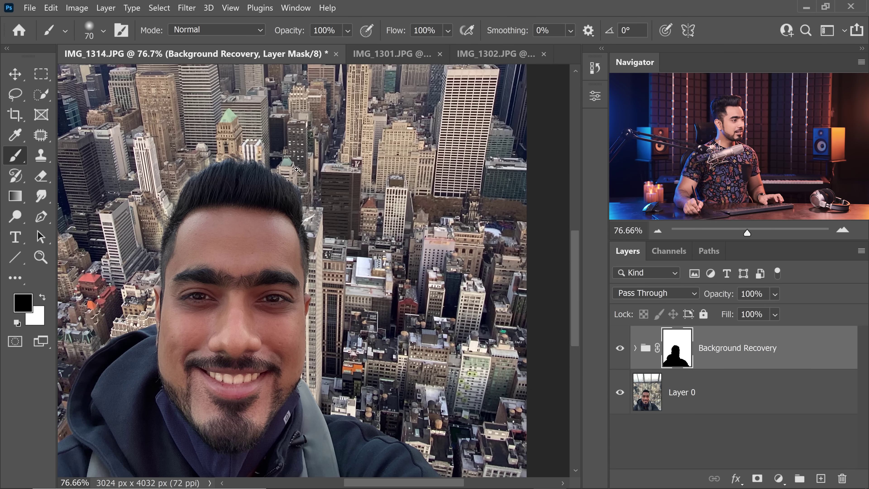
# Step: Paint black on the mask over the hair strands along the top of the man's head
pyautogui.scroll(8, 296, 169)
pyautogui.moveTo(146, 145)
pyautogui.mouseDown()
pyautogui.moveTo(221, 169)
pyautogui.moveTo(257, 196)
pyautogui.moveTo(191, 139)
pyautogui.mouseUp()
pyautogui.scroll(4, 214, 188)
pyautogui.press(']')
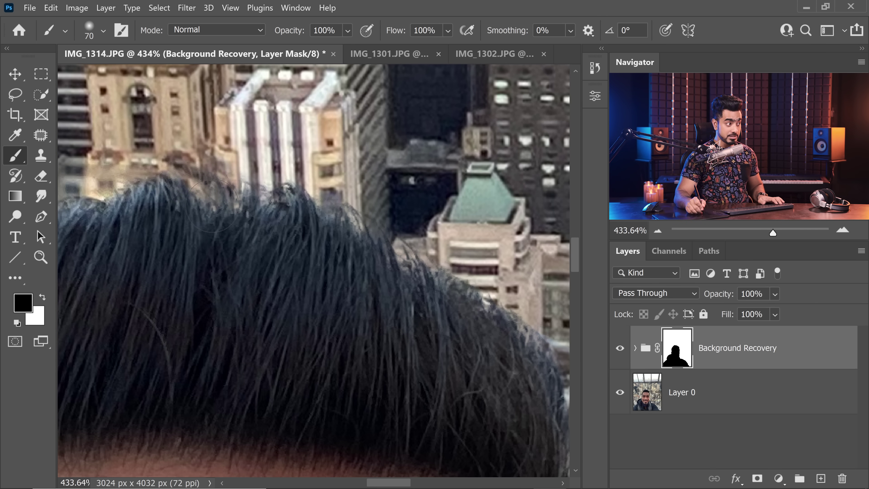
pyautogui.moveTo(195, 198); pyautogui.dragTo(273, 193)
# Step: Refine the mask along the right slope of the hair with a smaller brush
pyautogui.press('x')
pyautogui.press('x')
pyautogui.press('[')
pyautogui.press('[')
pyautogui.press('[')
pyautogui.press('[')
pyautogui.moveTo(448, 259)
pyautogui.mouseDown()
pyautogui.moveTo(373, 227)
pyautogui.moveTo(453, 274)
pyautogui.moveTo(387, 197)
pyautogui.mouseUp()
pyautogui.moveTo(508, 351); pyautogui.dragTo(405, 201)
pyautogui.press('x')
# Step: Smudge the mask edge along the jacket's right shoulder and sleeve with the Smudge Tool at 175 px and 50% strength
pyautogui.scroll(-8, 405, 201)
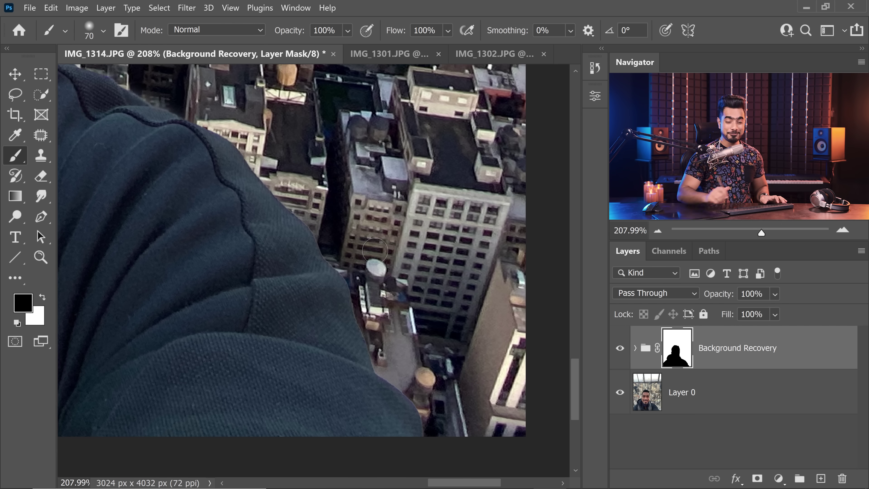
pyautogui.moveTo(320, 228); pyautogui.dragTo(349, 225)
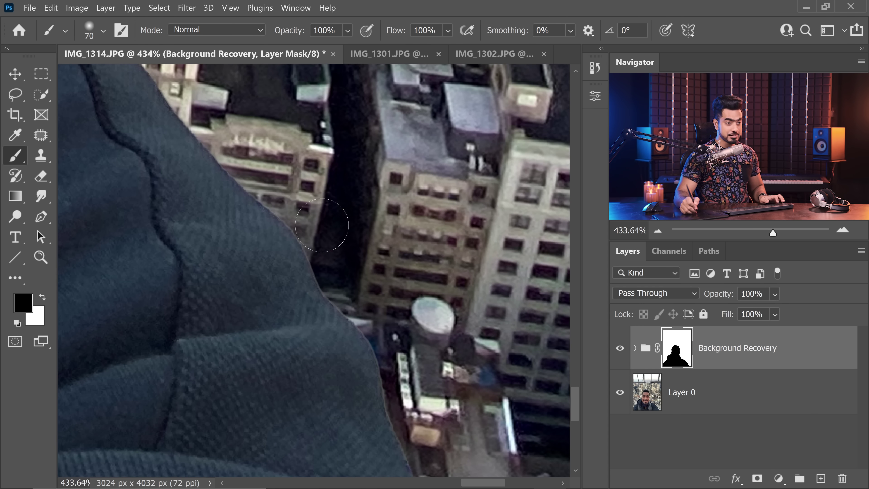
pyautogui.moveTo(41, 196); pyautogui.dragTo(90, 228)
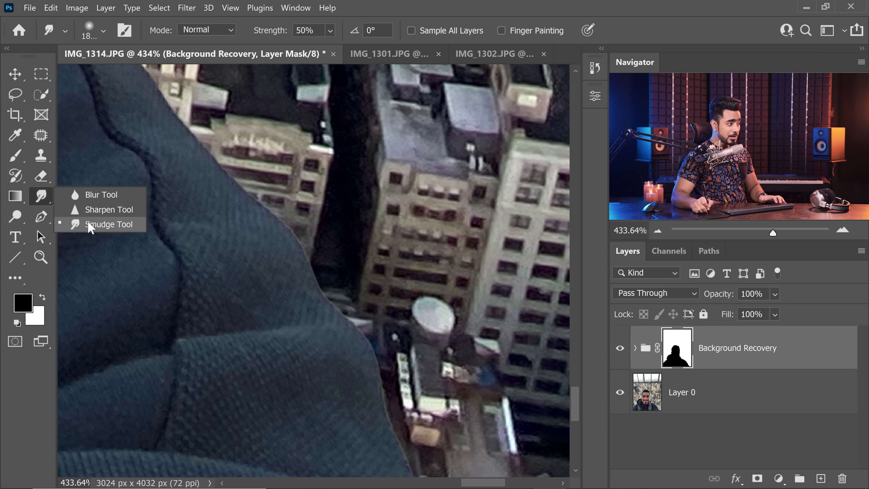
pyautogui.click(91, 228)
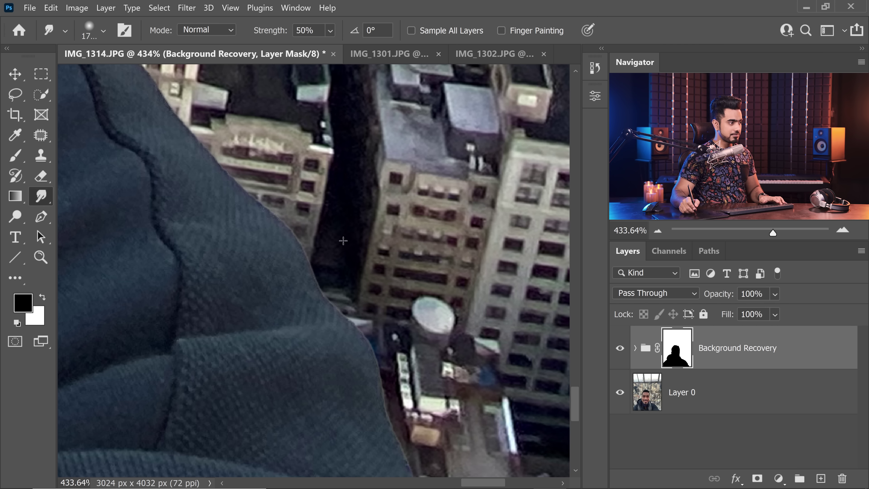
pyautogui.press('[')
pyautogui.press('[')
pyautogui.press('[')
pyautogui.press('[')
pyautogui.press('[')
pyautogui.press('[')
pyautogui.press('[')
pyautogui.press('[')
pyautogui.press('[')
pyautogui.press('[')
pyautogui.press('[')
pyautogui.press('[')
pyautogui.press(']')
pyautogui.press(']')
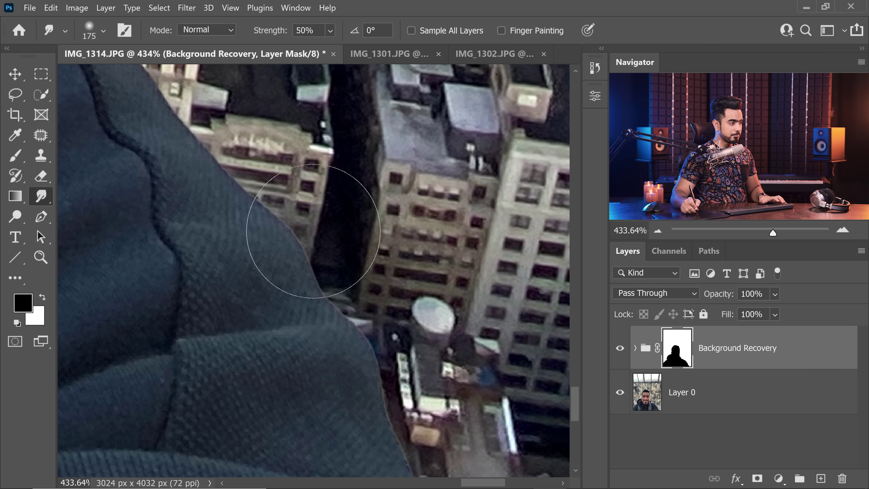
pyautogui.moveTo(369, 308)
pyautogui.mouseDown()
pyautogui.moveTo(333, 214)
pyautogui.moveTo(373, 275)
pyautogui.moveTo(388, 341)
pyautogui.mouseUp()
pyautogui.moveTo(421, 393); pyautogui.dragTo(365, 297)
pyautogui.scroll(-6, 366, 297)
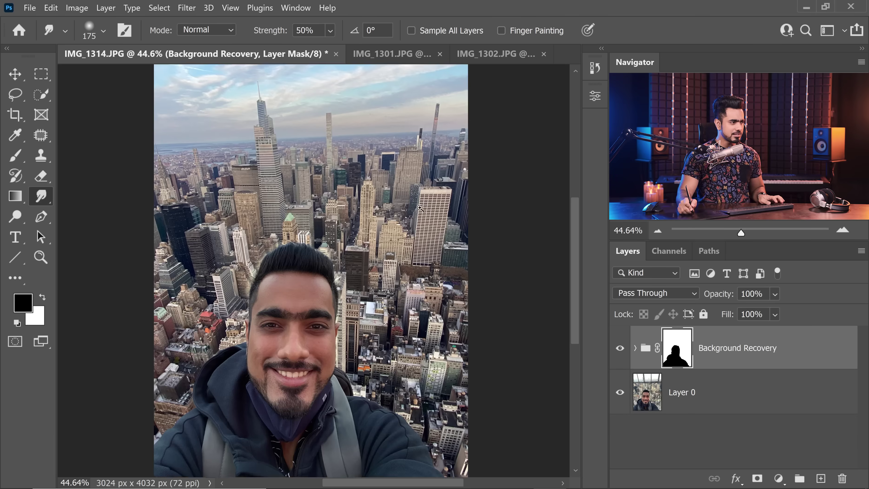
# Step: Paint a black stroke on the mask with a Hard Round 250 px brush across the pale high-rise to expose the original for colour comparison
pyautogui.scroll(5, 403, 241)
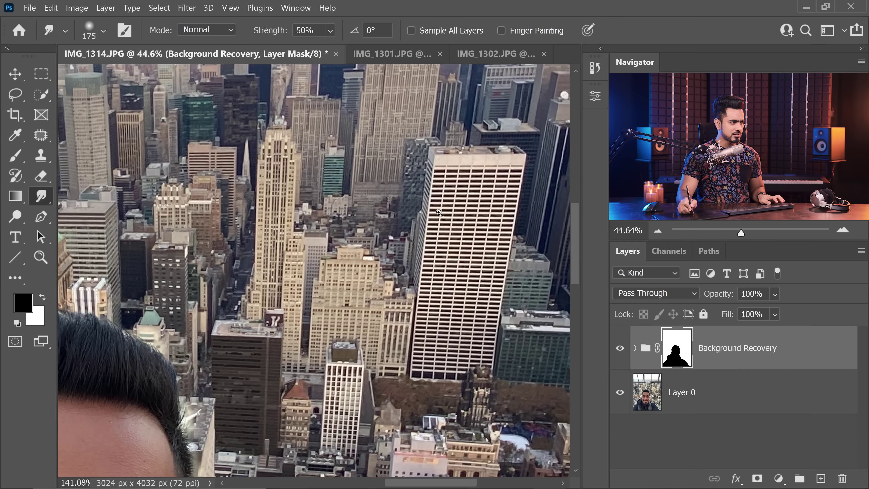
pyautogui.moveTo(403, 242); pyautogui.dragTo(399, 248)
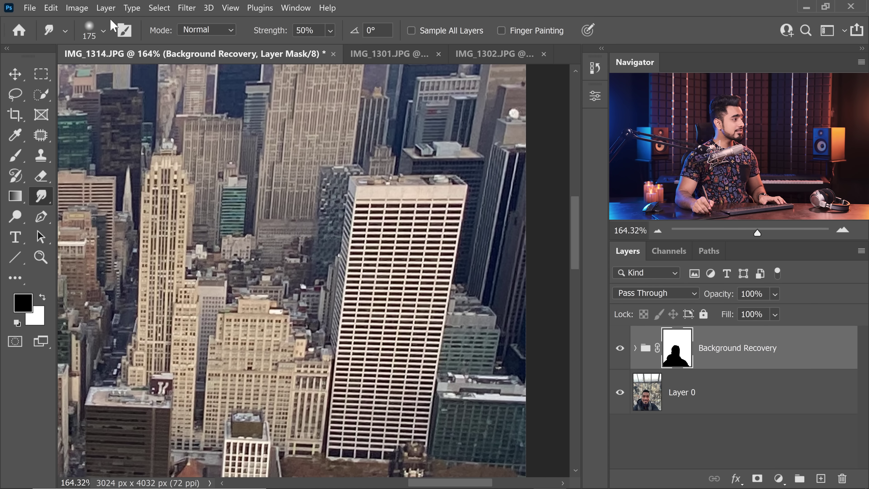
pyautogui.click(103, 31)
pyautogui.click(233, 418)
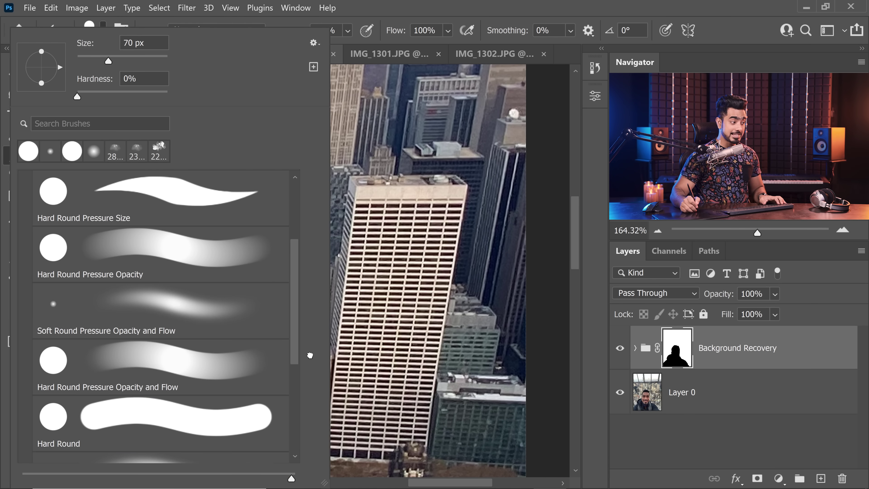
pyautogui.click(590, 172)
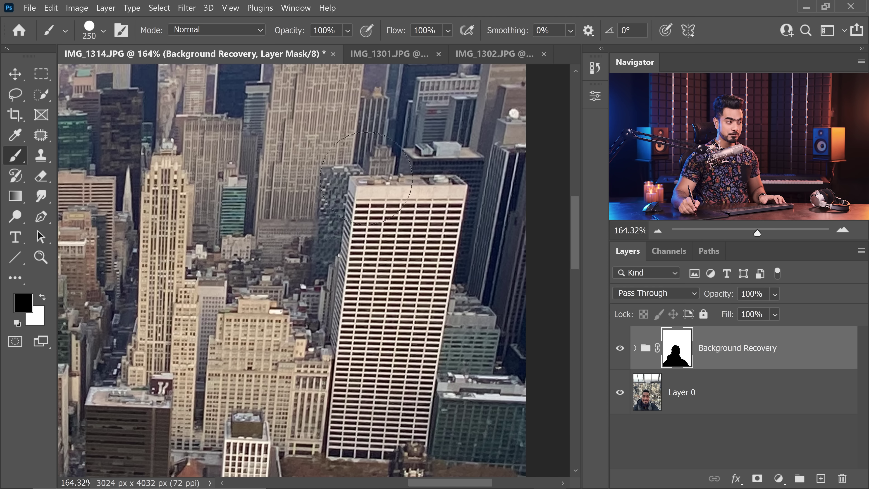
pyautogui.moveTo(385, 158)
pyautogui.mouseDown()
pyautogui.moveTo(363, 185)
pyautogui.moveTo(312, 334)
pyautogui.mouseUp()
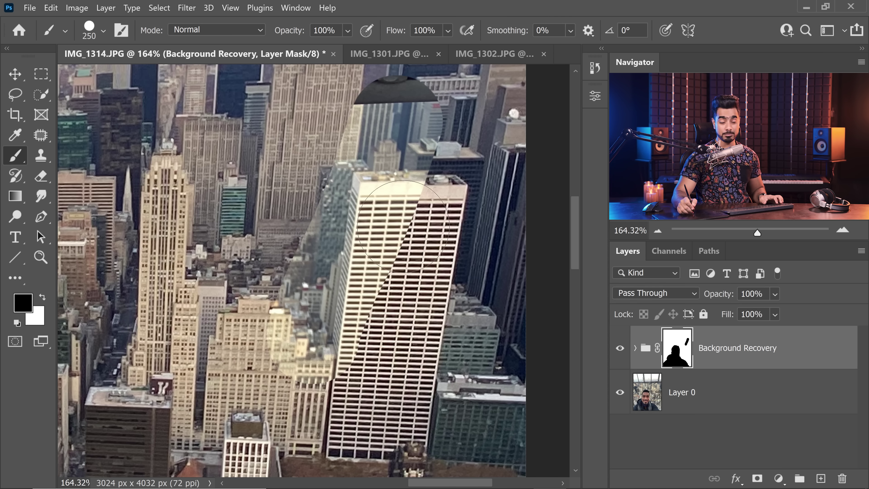
# Step: Add a Curves adjustment layer, try its white point at input 183, and clip the layer to the Background Recovery group
pyautogui.scroll(5, 418, 198)
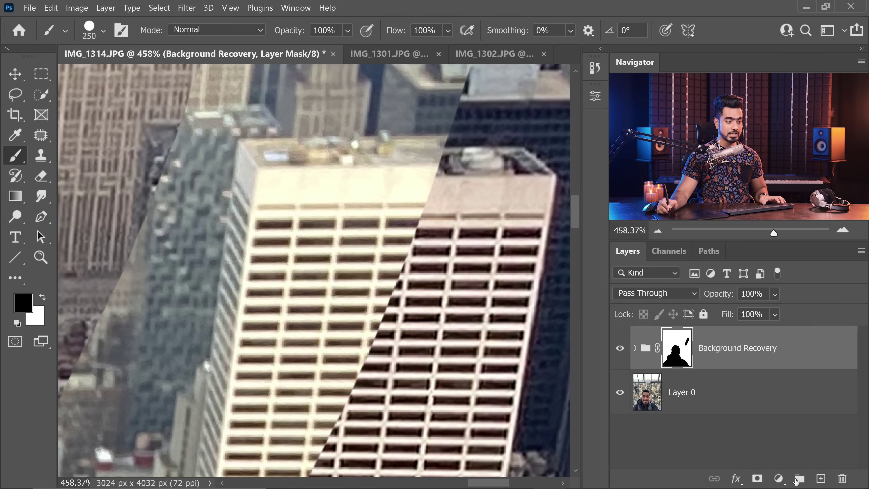
pyautogui.click(778, 479)
pyautogui.click(766, 309)
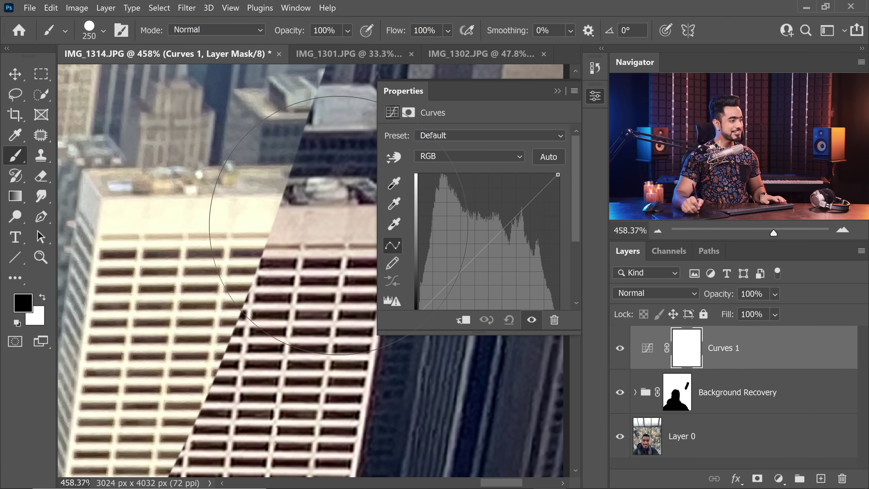
pyautogui.moveTo(511, 332); pyautogui.dragTo(518, 408)
pyautogui.moveTo(558, 323); pyautogui.dragTo(519, 323)
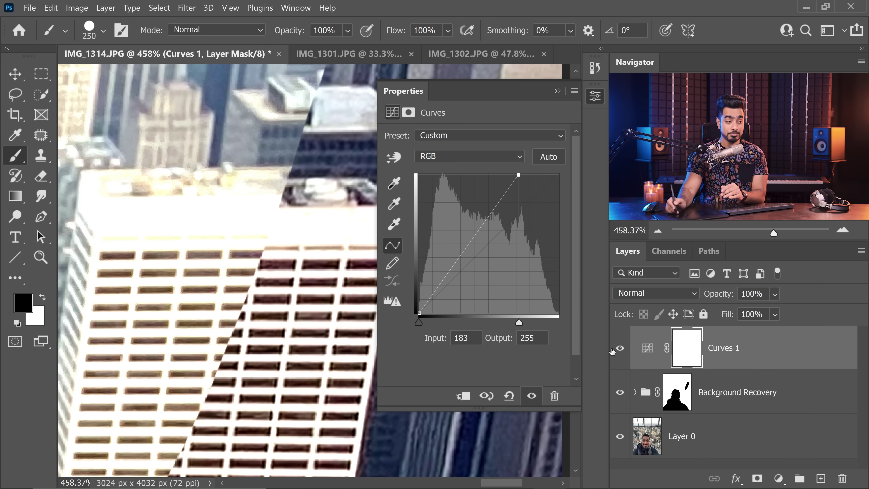
pyautogui.click(463, 398)
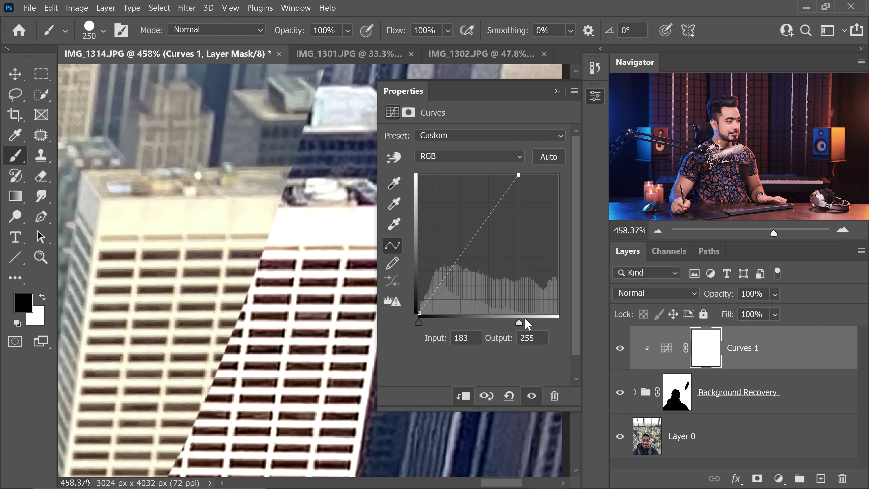
# Step: Set the Curves white point to input 225 in RGB and lower the Blue channel's highlight output to 241
pyautogui.moveTo(557, 323)
pyautogui.mouseDown()
pyautogui.moveTo(564, 324)
pyautogui.moveTo(542, 325)
pyautogui.mouseUp()
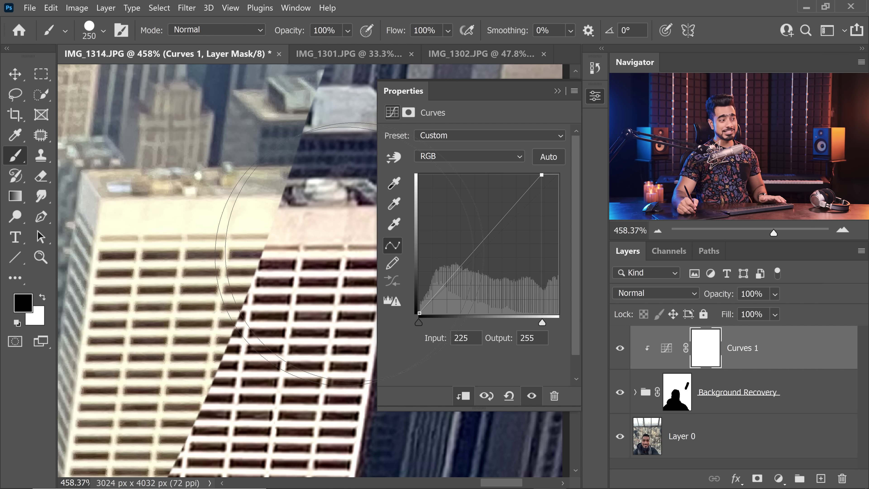
pyautogui.click(479, 158)
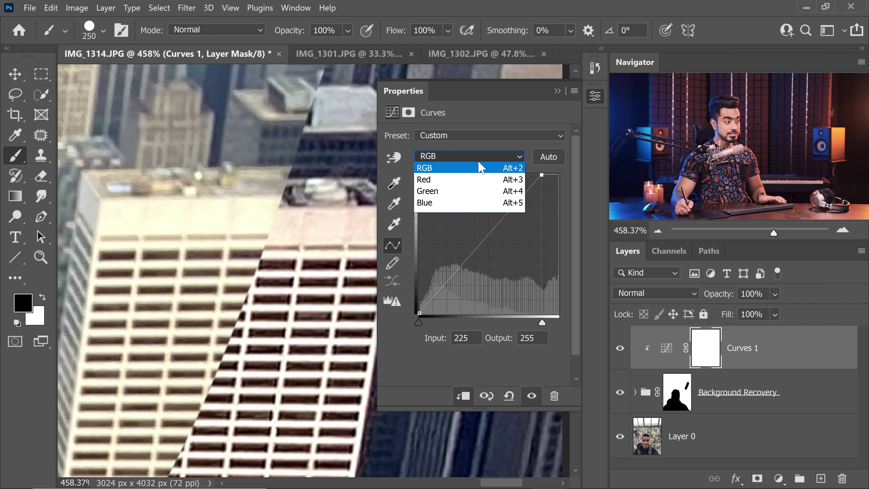
pyautogui.click(469, 204)
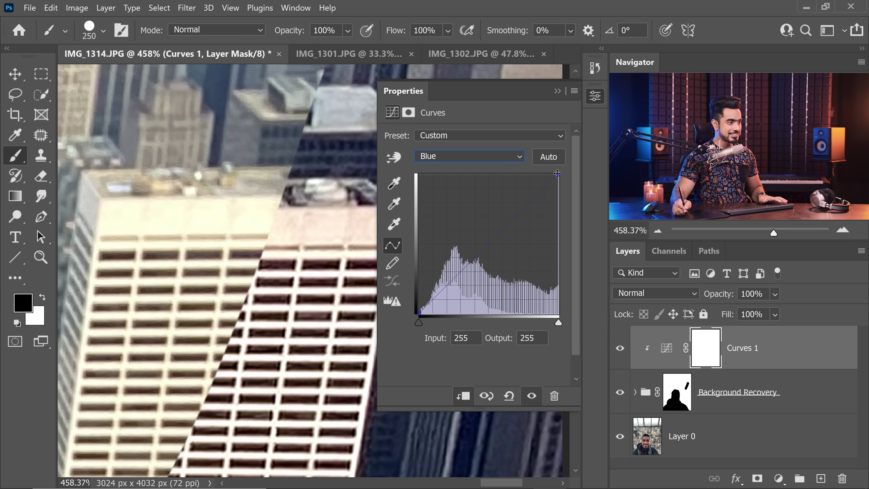
pyautogui.moveTo(558, 177); pyautogui.dragTo(558, 182)
# Step: Paint white on the Background Recovery mask with a 125 px brush to hide the dark railing piece above the high-rise
pyautogui.moveTo(239, 102); pyautogui.dragTo(237, 195)
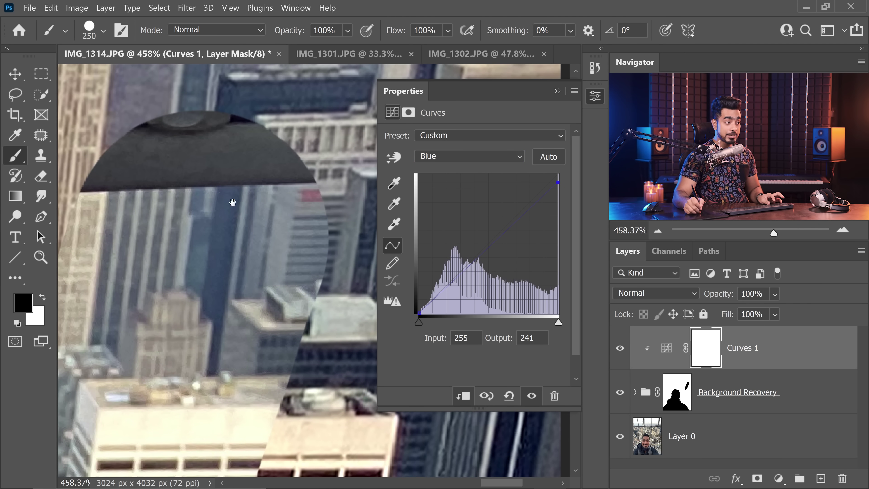
pyautogui.moveTo(243, 130); pyautogui.dragTo(252, 131)
pyautogui.moveTo(250, 171)
pyautogui.mouseDown()
pyautogui.moveTo(254, 193)
pyautogui.moveTo(229, 196)
pyautogui.mouseUp()
pyautogui.press('[')
pyautogui.press('[')
pyautogui.press('[')
pyautogui.press('[')
pyautogui.press('x')
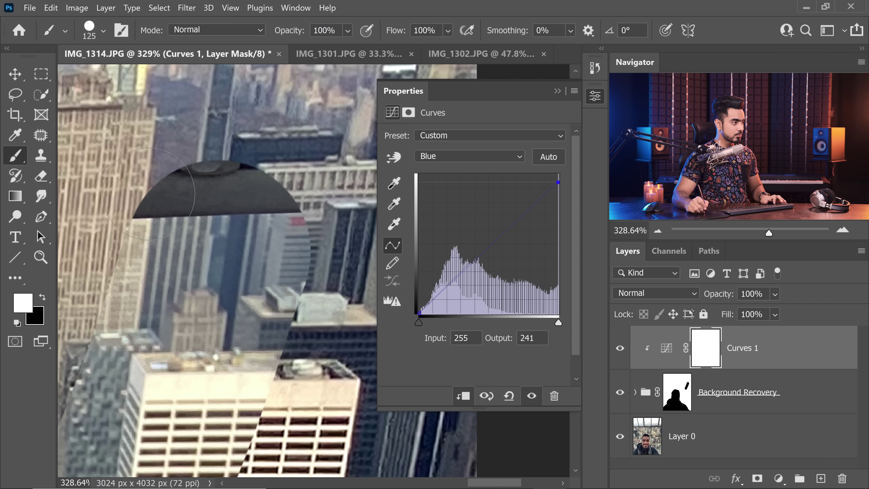
pyautogui.press('x')
pyautogui.hotkey('alt', '[')
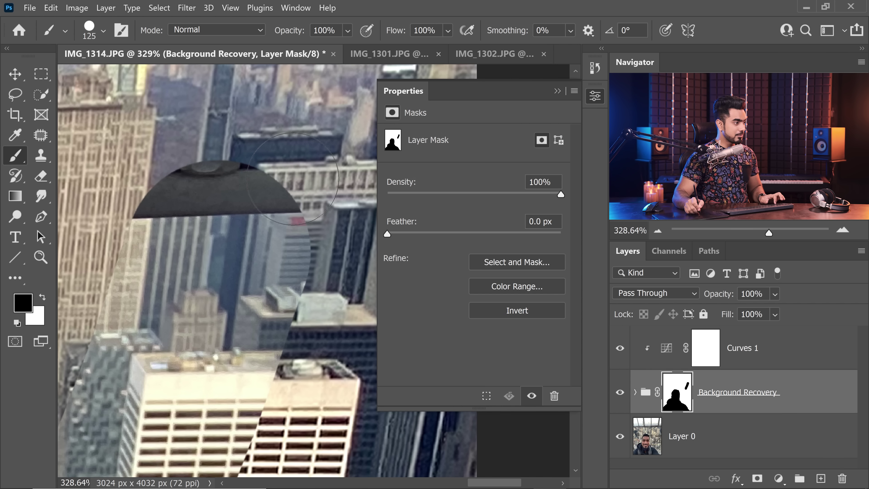
pyautogui.press('x')
pyautogui.moveTo(292, 179)
pyautogui.mouseDown()
pyautogui.moveTo(192, 192)
pyautogui.moveTo(255, 189)
pyautogui.mouseUp()
pyautogui.scroll(5, 241, 225)
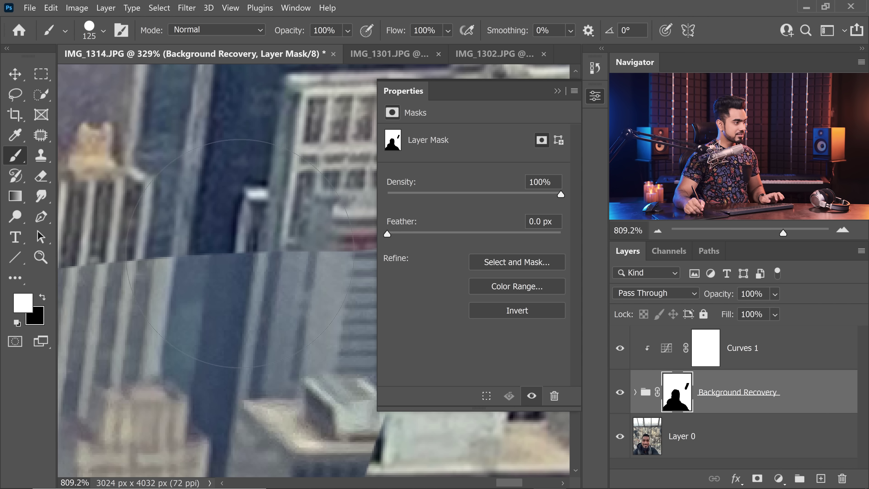
# Step: Raise the shadow output of the Curves 1 layer's RGB curve to 40 at input 0
pyautogui.click(758, 349)
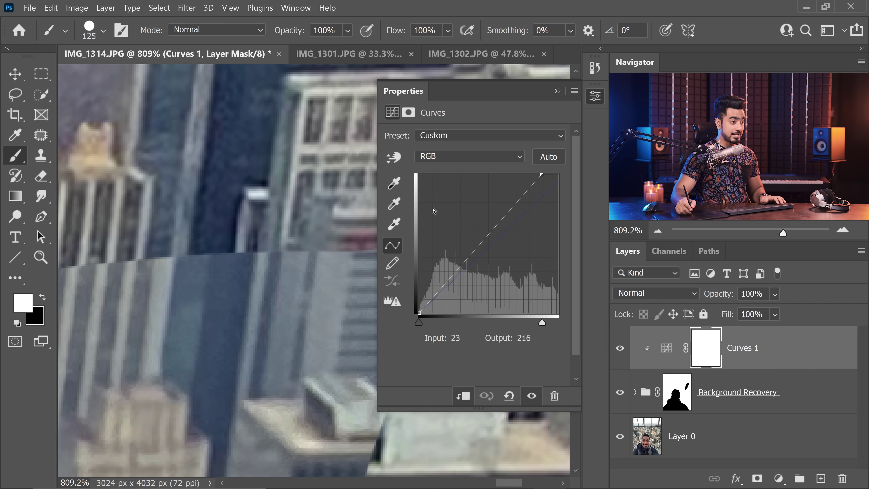
pyautogui.click(458, 158)
pyautogui.click(452, 169)
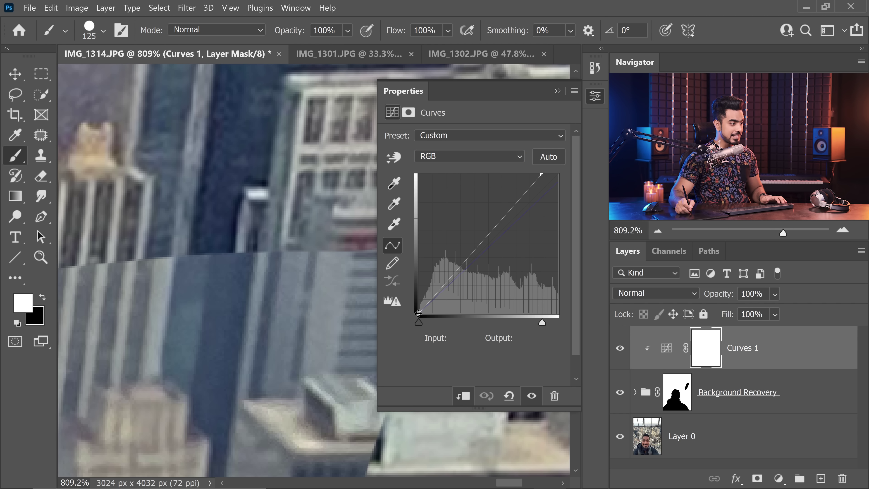
pyautogui.moveTo(418, 313); pyautogui.dragTo(413, 291)
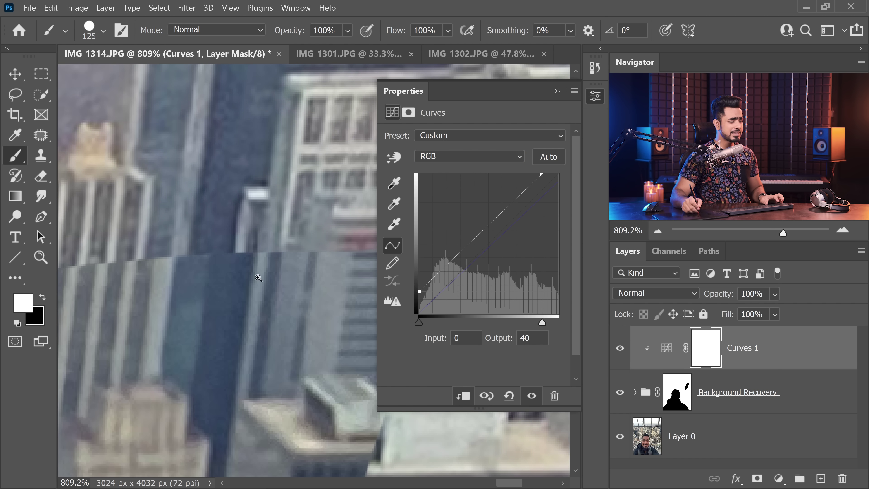
# Step: Move the RGB curve's white point slightly inward and add a midtone point at input 119, output 164
pyautogui.moveTo(267, 291); pyautogui.dragTo(210, 230)
pyautogui.moveTo(234, 347); pyautogui.dragTo(250, 342)
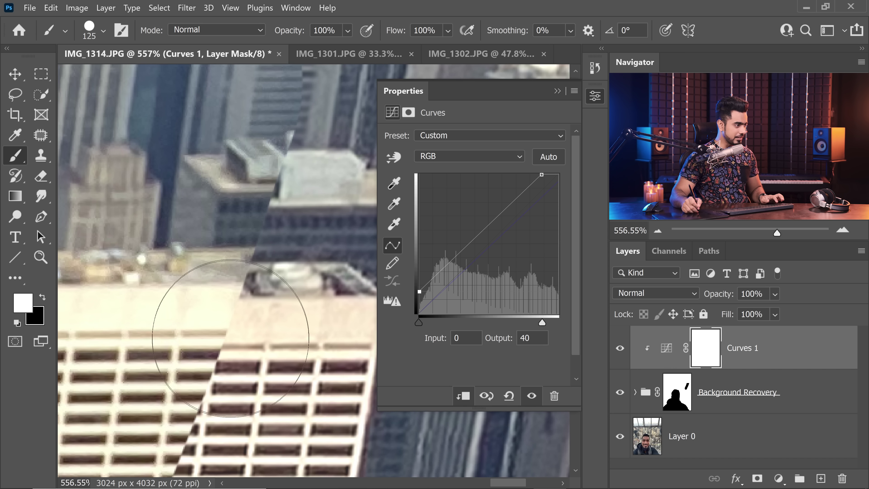
pyautogui.moveTo(542, 175); pyautogui.dragTo(537, 175)
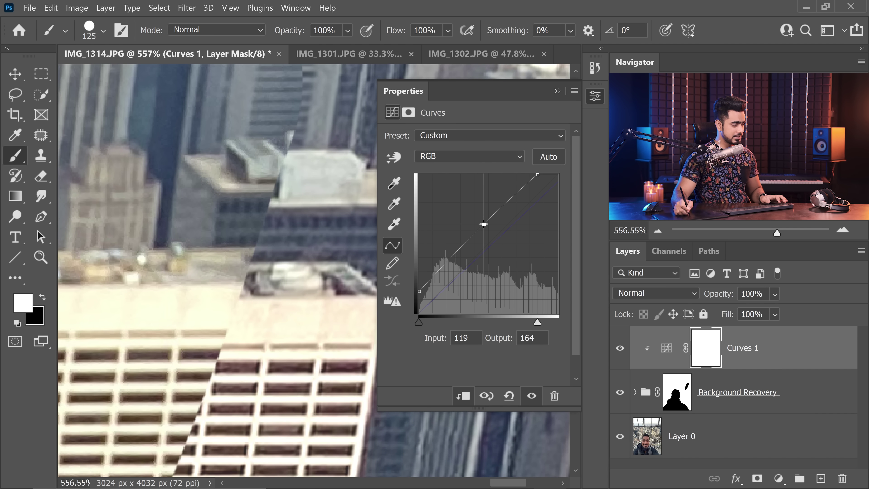
pyautogui.click(557, 91)
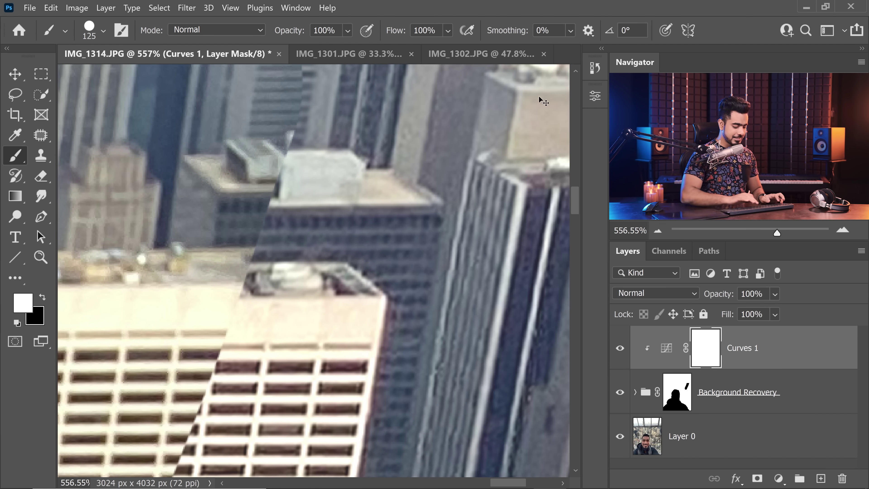
# Step: Compare the image with Curves 1 hidden and shown, and inspect how the man's hair edges blend with the skyline
pyautogui.hotkey('ctrl', '0')
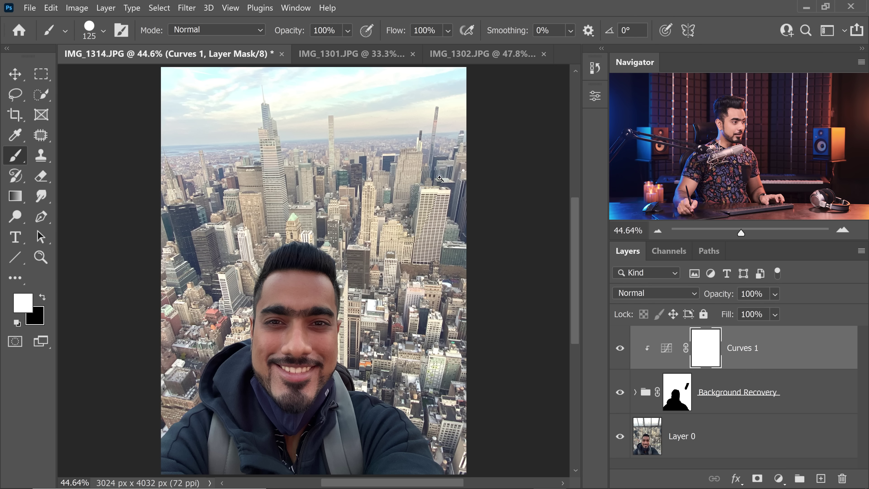
pyautogui.click(619, 349)
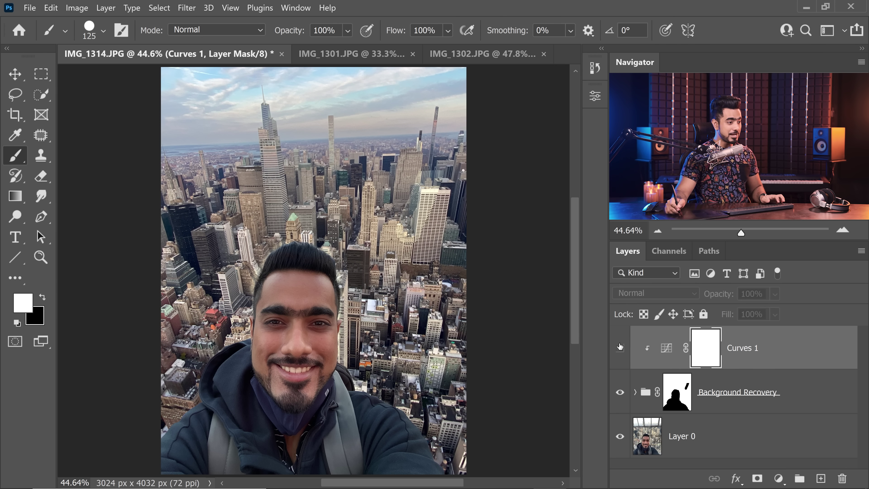
pyautogui.moveTo(255, 280); pyautogui.dragTo(289, 275)
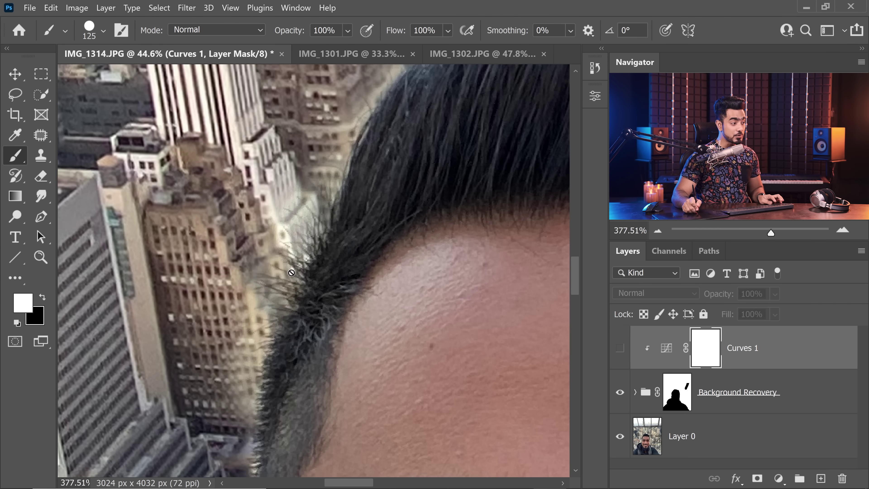
pyautogui.click(620, 349)
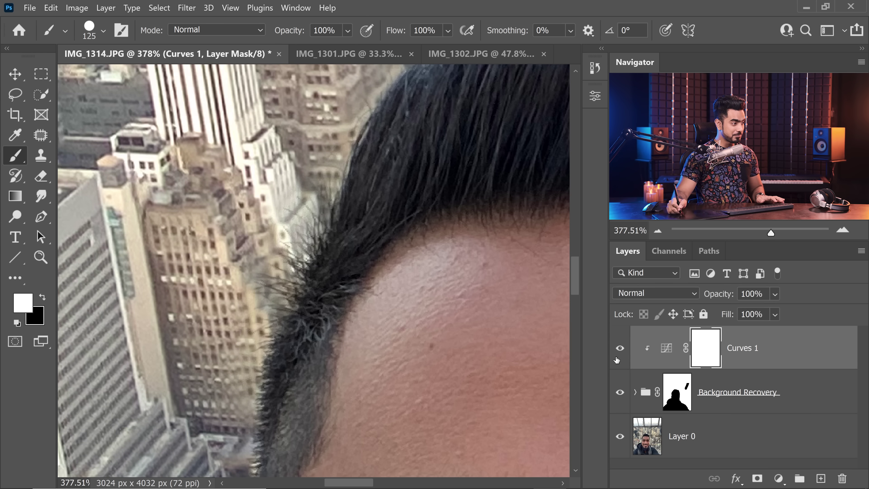
pyautogui.moveTo(429, 239); pyautogui.dragTo(307, 311)
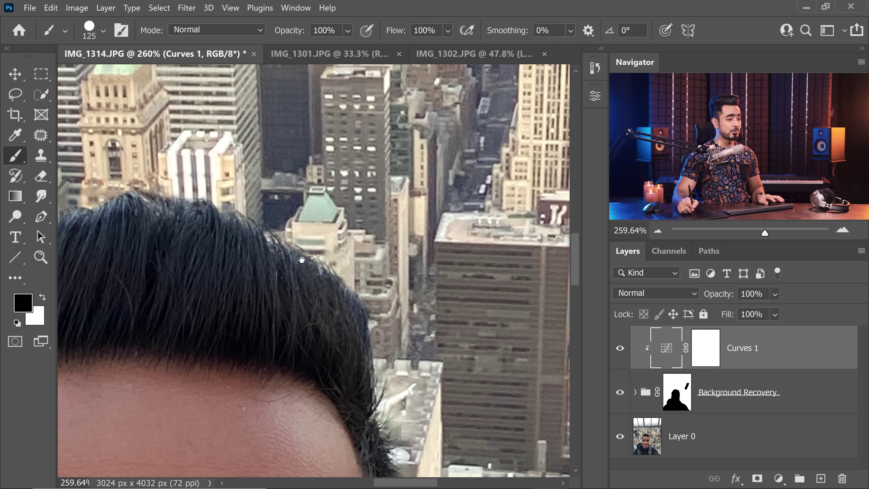
pyautogui.moveTo(355, 258); pyautogui.dragTo(184, 291)
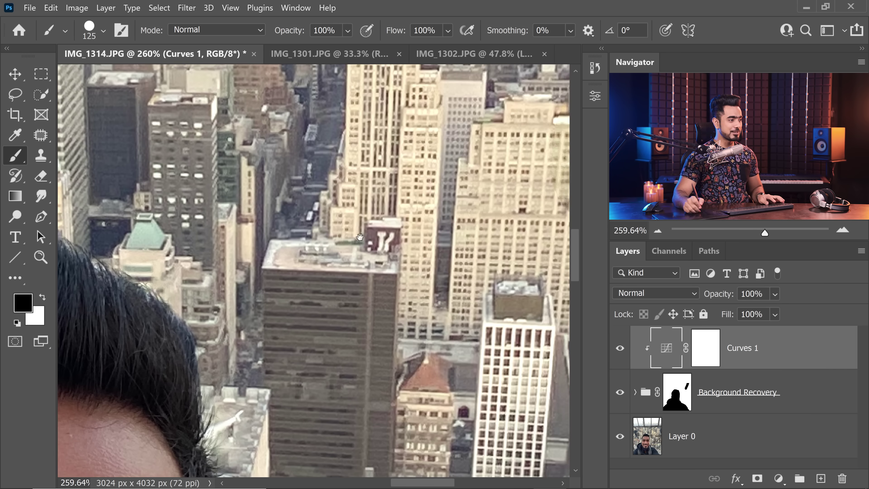
# Step: Paint white on the Background Recovery mask with a 175 px brush to remove the comparison stroke over the pale high-rise
pyautogui.moveTo(360, 237); pyautogui.dragTo(261, 296)
pyautogui.moveTo(375, 258); pyautogui.dragTo(319, 259)
pyautogui.moveTo(534, 164); pyautogui.dragTo(421, 253)
pyautogui.scroll(2, 421, 252)
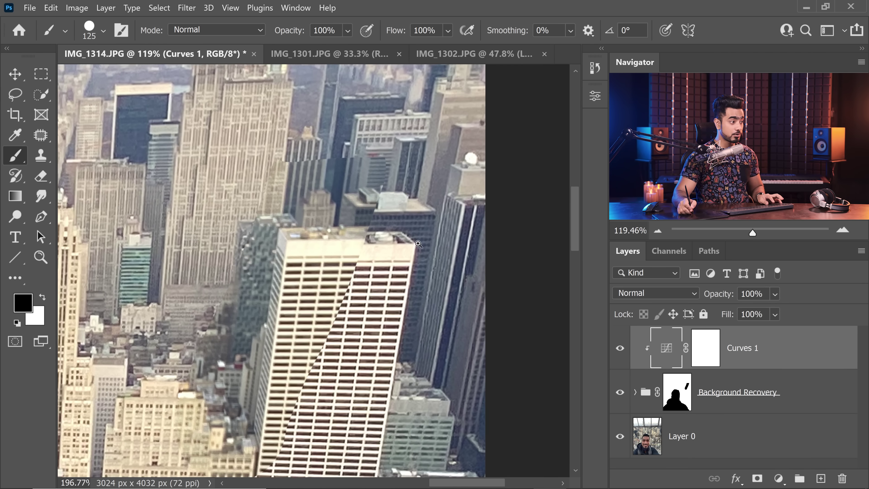
pyautogui.click(684, 390)
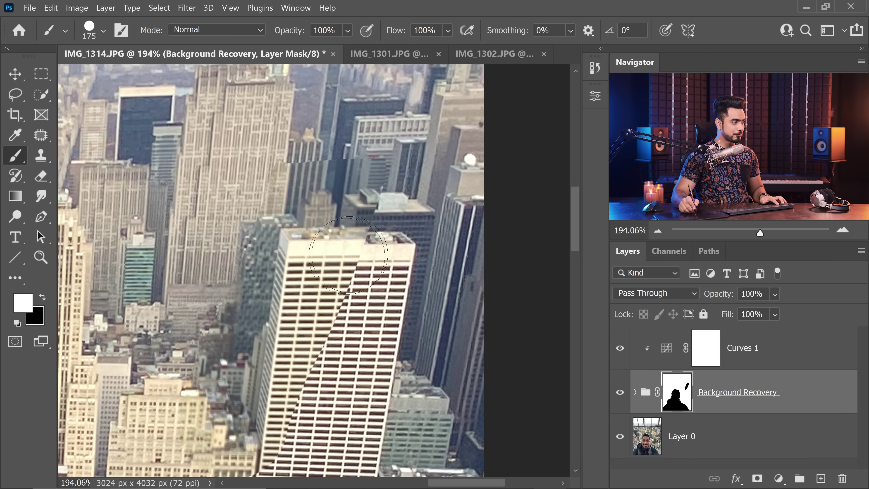
pyautogui.moveTo(349, 255)
pyautogui.mouseDown()
pyautogui.moveTo(301, 343)
pyautogui.moveTo(246, 377)
pyautogui.moveTo(260, 267)
pyautogui.mouseUp()
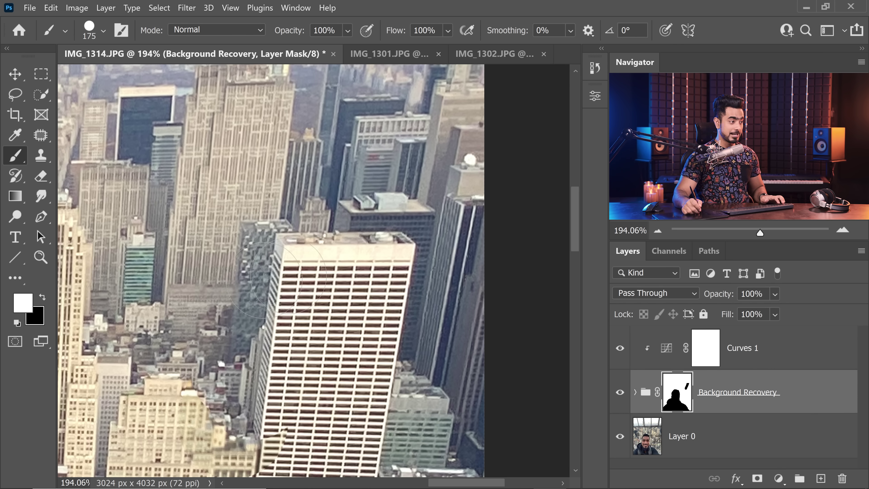
pyautogui.moveTo(281, 432)
pyautogui.mouseDown()
pyautogui.moveTo(321, 368)
pyautogui.moveTo(288, 384)
pyautogui.mouseUp()
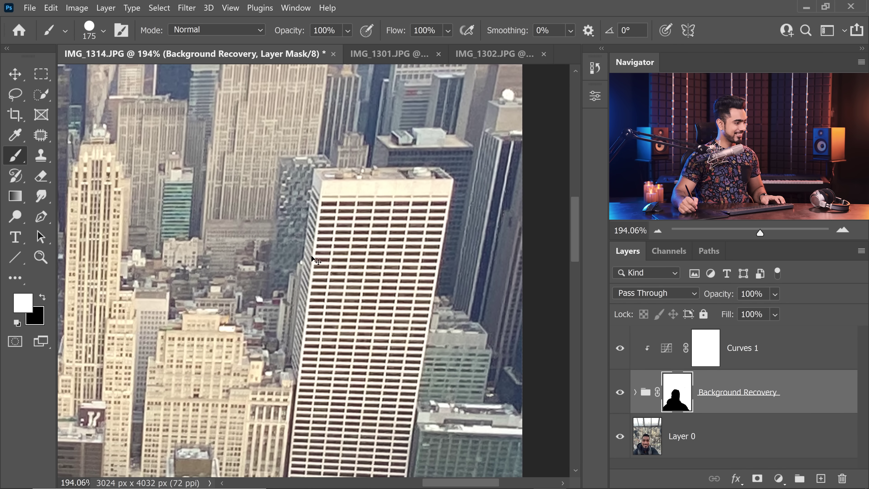
# Step: Compare the original Layer 0 on its own with the finished composite, viewing the whole image
pyautogui.hotkey('ctrl', '0')
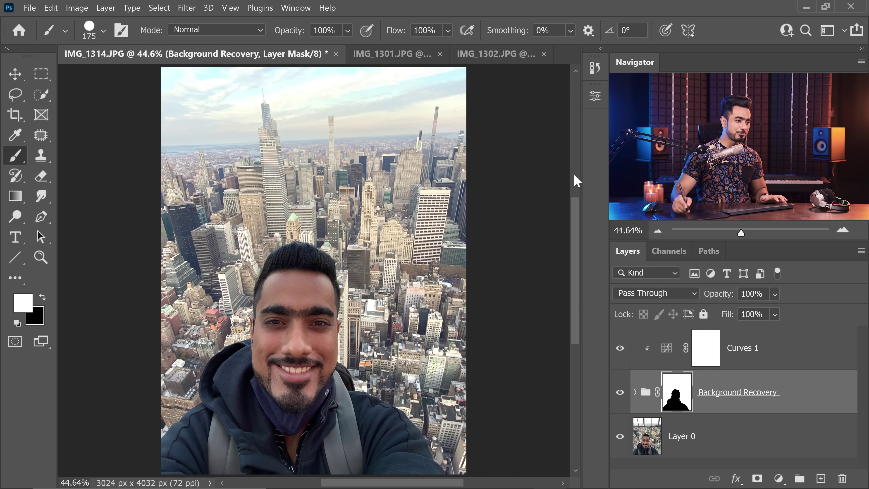
pyautogui.keyDown('alt'); pyautogui.click(620, 437); pyautogui.keyUp('alt')
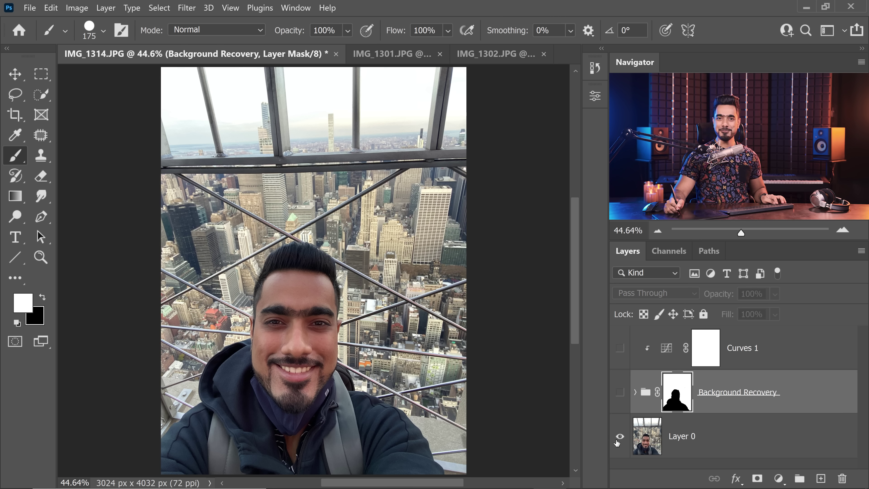
pyautogui.keyDown('alt'); pyautogui.click(620, 438); pyautogui.keyUp('alt')
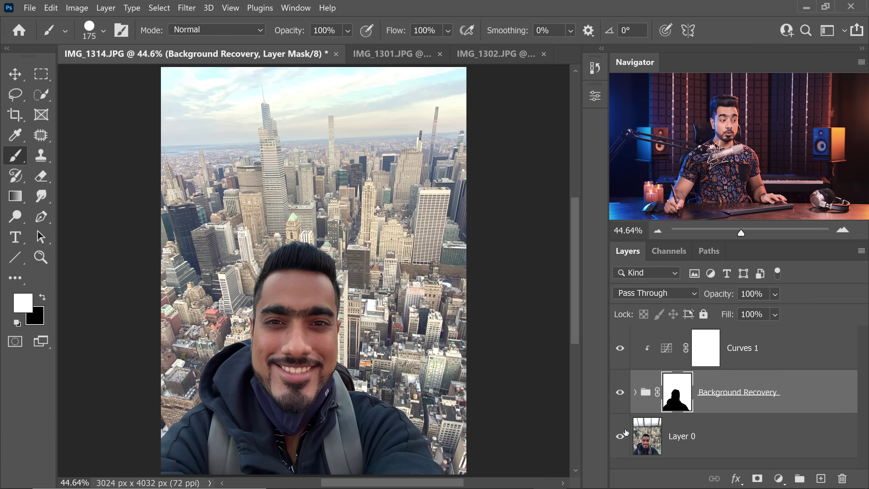
pyautogui.keyDown('alt'); pyautogui.click(620, 436); pyautogui.keyUp('alt')
pyautogui.keyDown('alt'); pyautogui.click(620, 438); pyautogui.keyUp('alt')
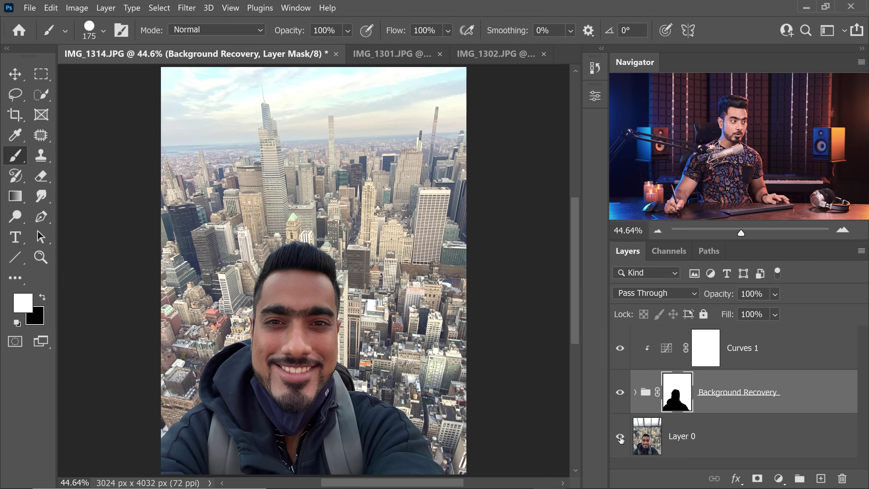
# Step: Examine the corner beside the man's shoulder with Layer 2 of the Background Recovery group hidden and shown
pyautogui.moveTo(306, 156); pyautogui.dragTo(373, 160)
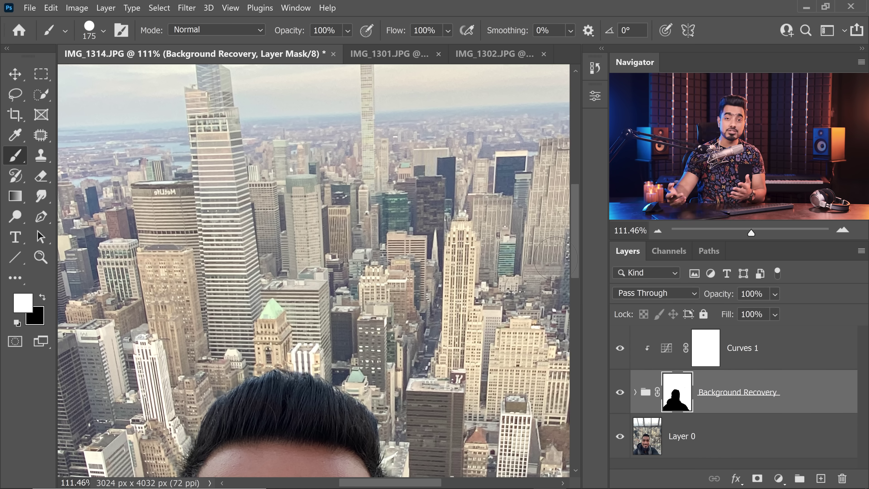
pyautogui.click(636, 392)
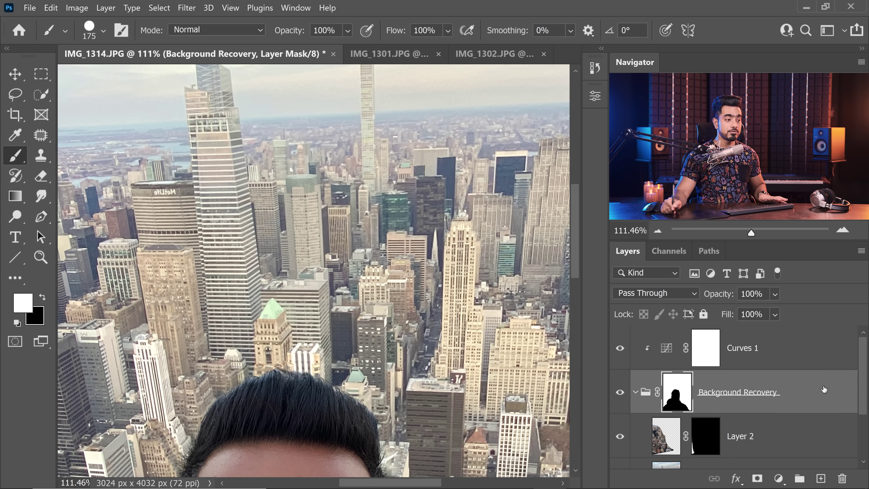
pyautogui.scroll(-3, 865, 395)
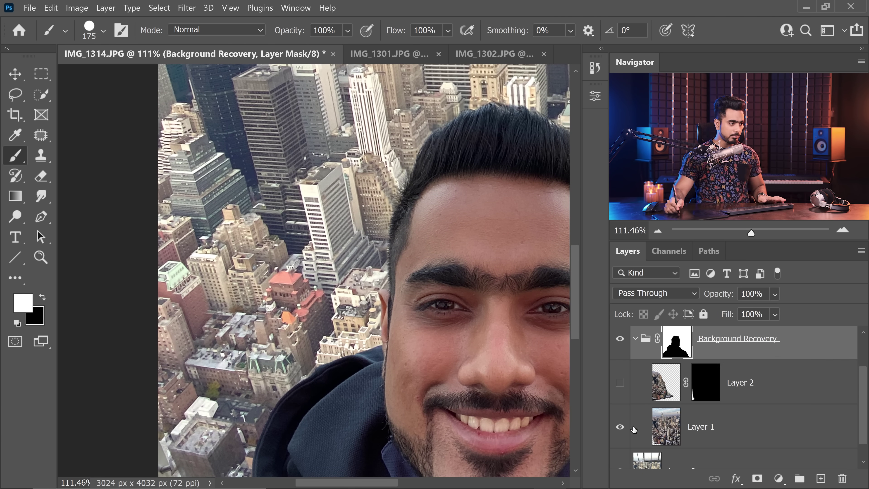
pyautogui.click(620, 427)
pyautogui.moveTo(213, 423); pyautogui.dragTo(279, 186)
pyautogui.moveTo(237, 321); pyautogui.dragTo(256, 321)
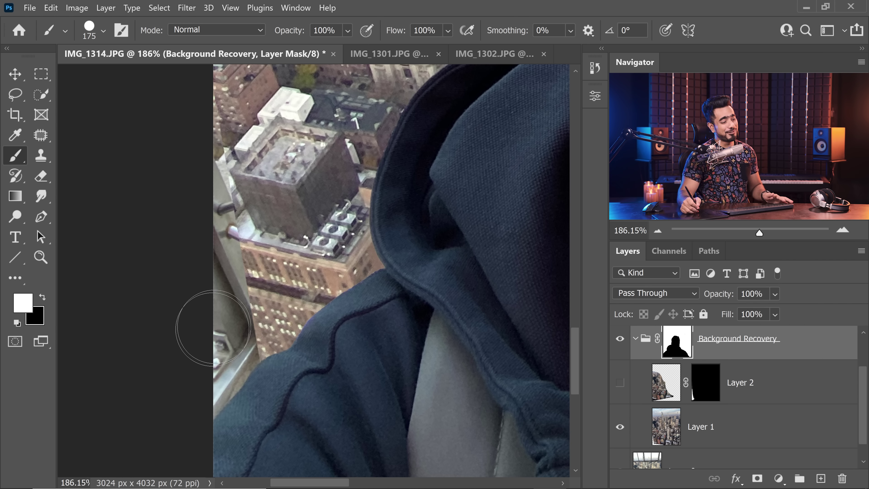
pyautogui.click(620, 383)
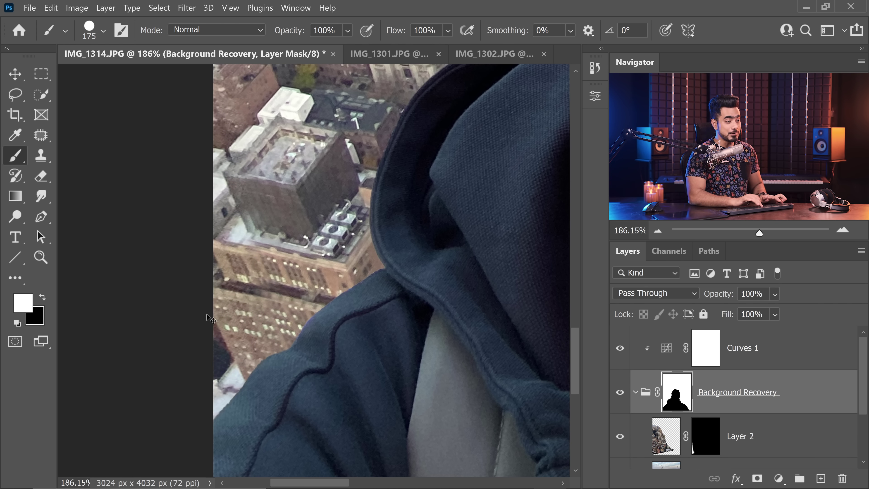
pyautogui.hotkey('ctrl', '0')
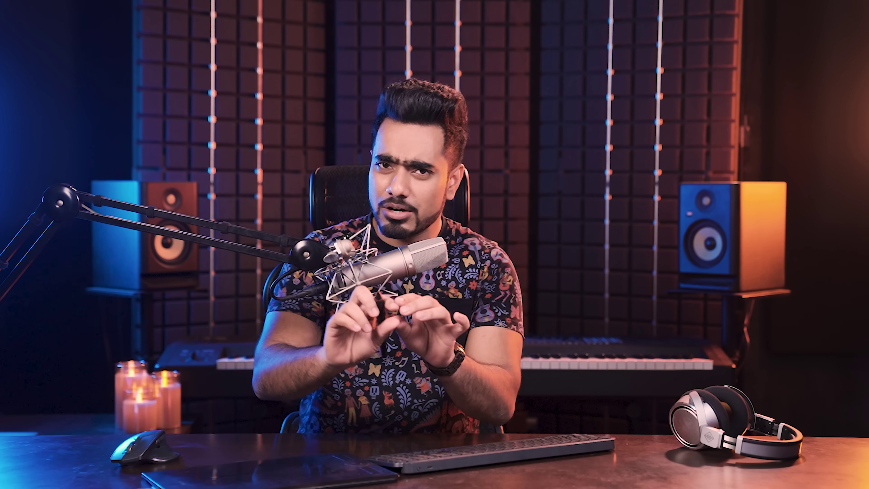